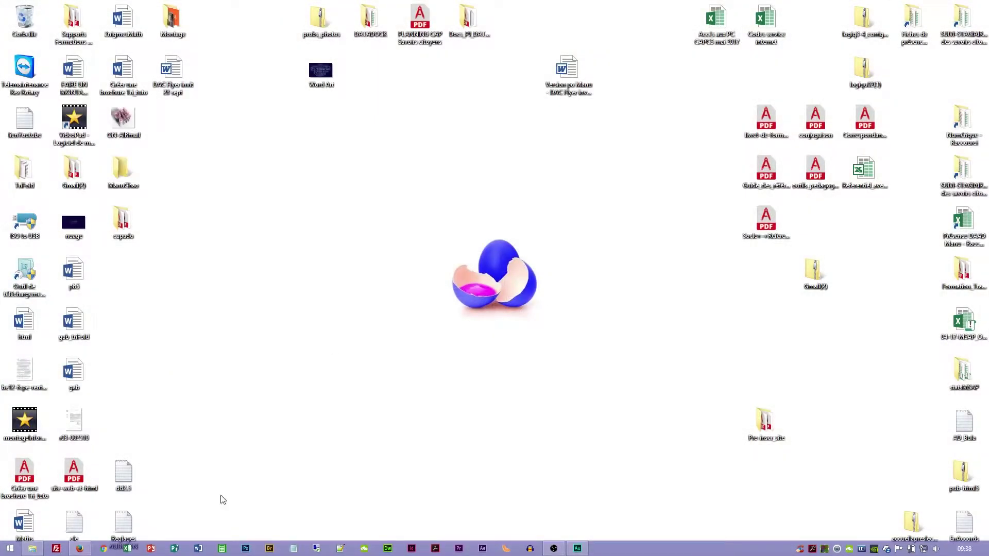
Open Word and create a new blank document
left_click(198, 549)
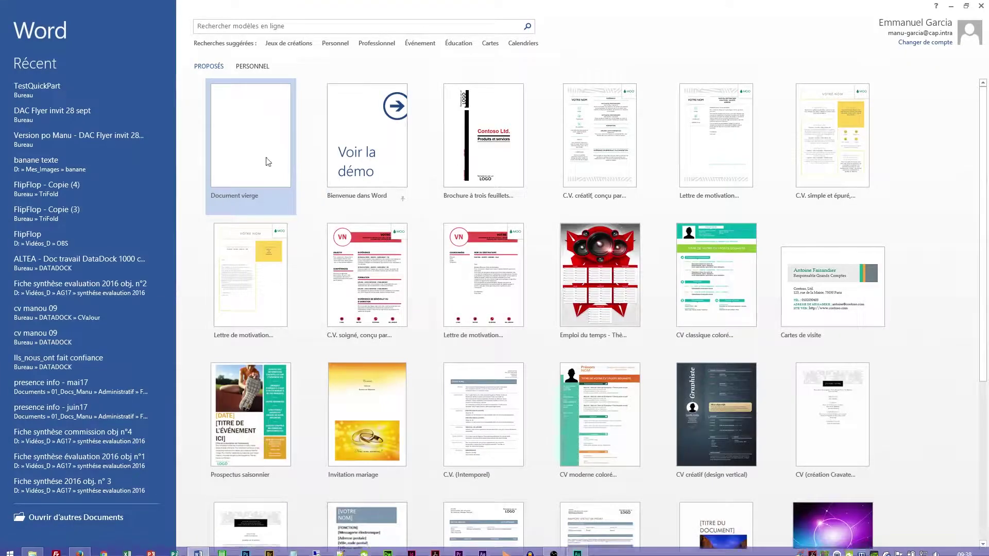
left_click(256, 163)
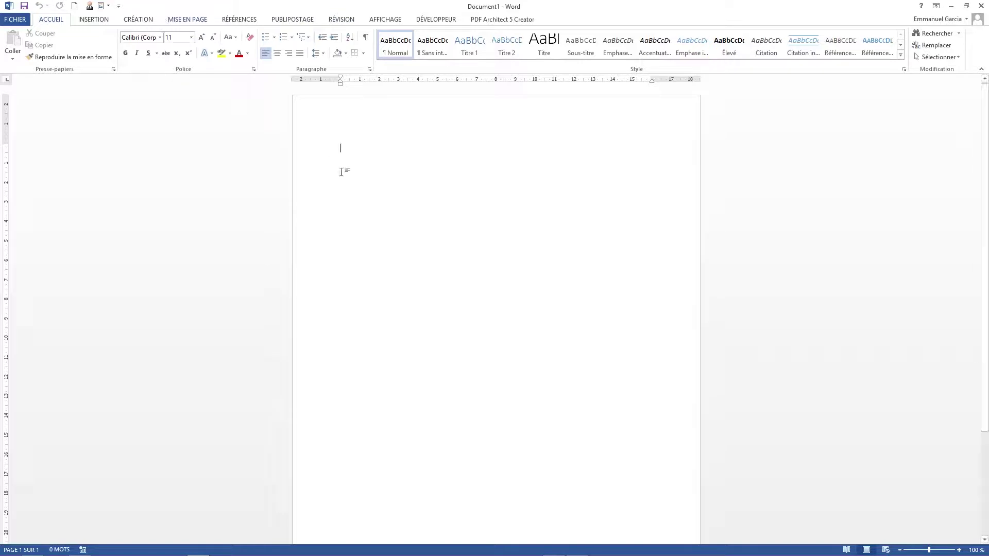
Try inserting the lemon block from the QuickPart gallery and delete it from the page
left_click(91, 22)
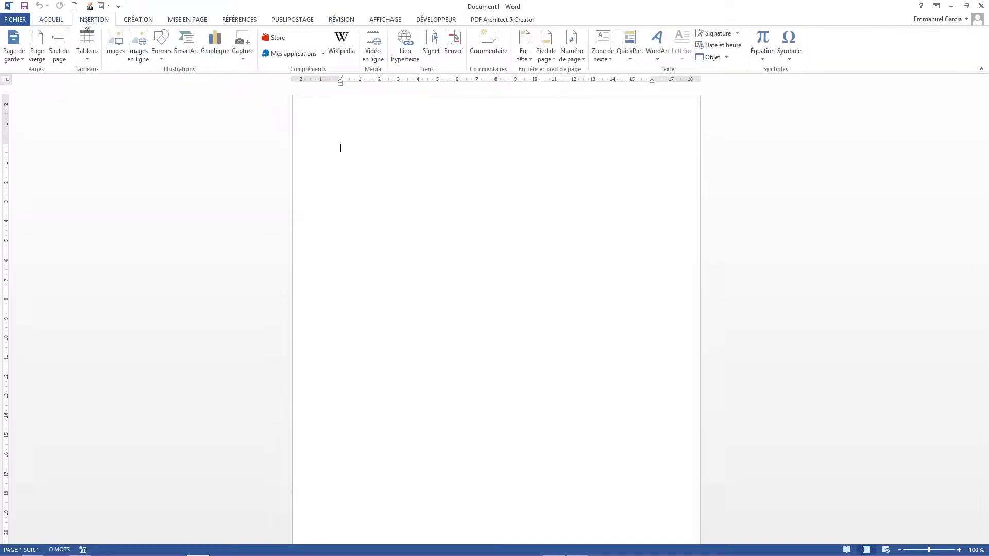
left_click(633, 61)
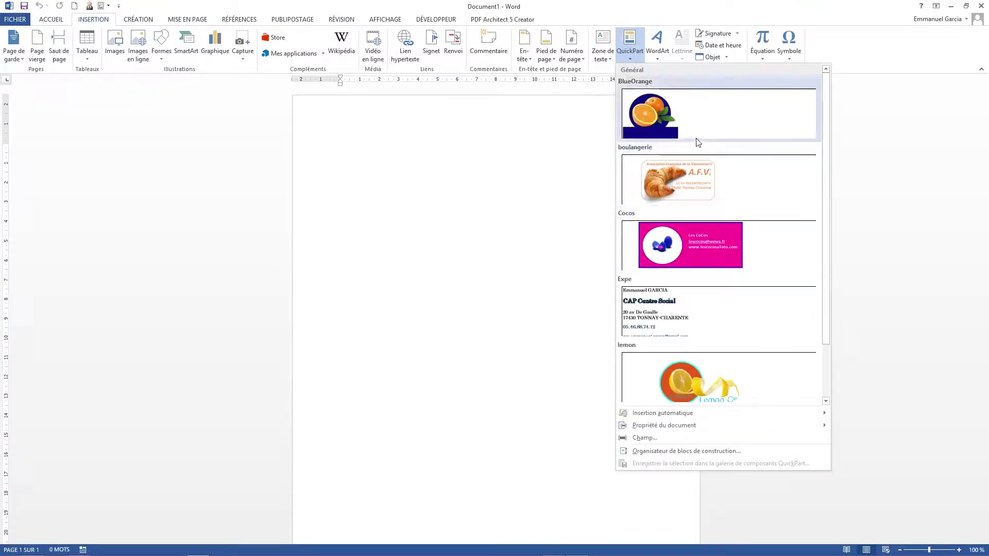
scroll(710, 194, "down", 1)
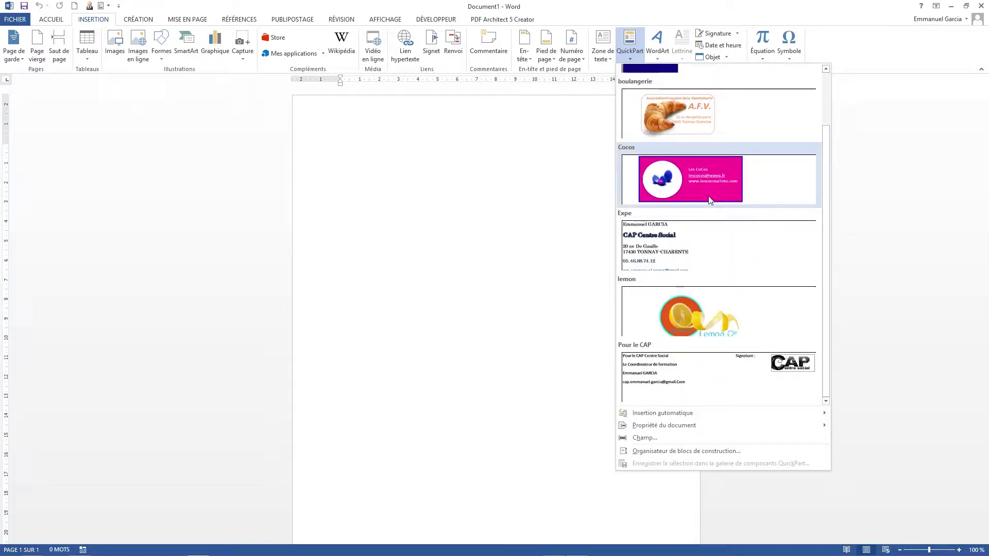
scroll(715, 368, "up", 1)
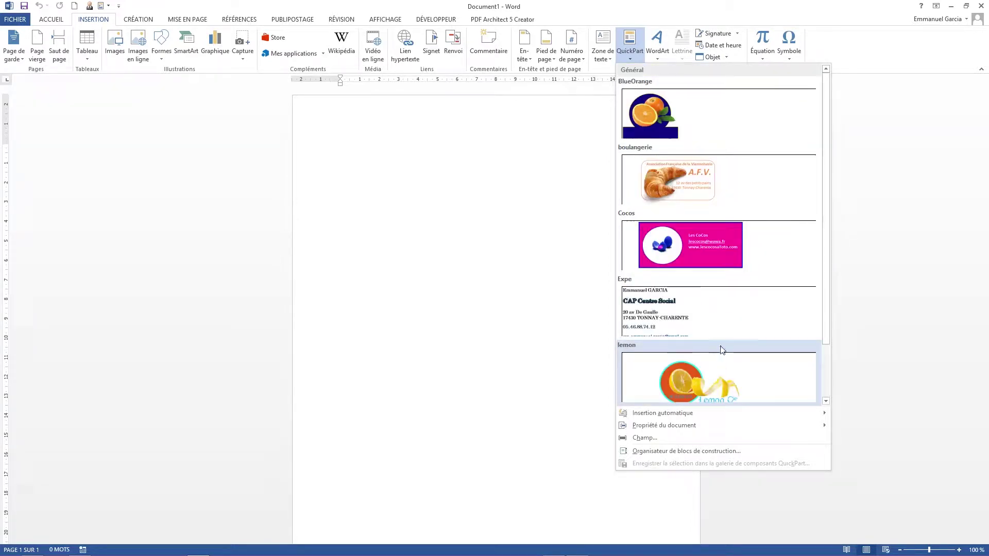
scroll(712, 216, "down", 1)
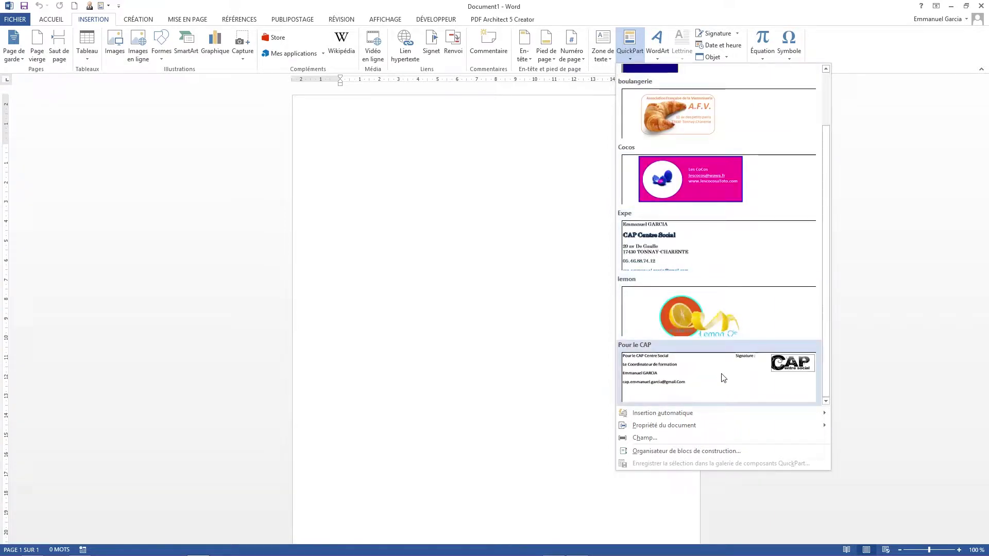
scroll(721, 374, "up", 1)
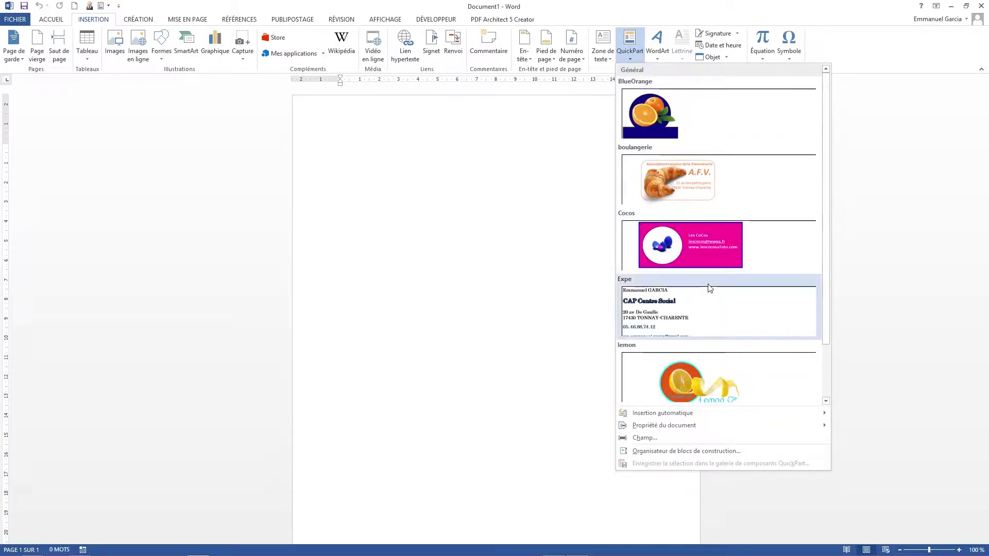
scroll(715, 300, "down", 1)
left_click(714, 307)
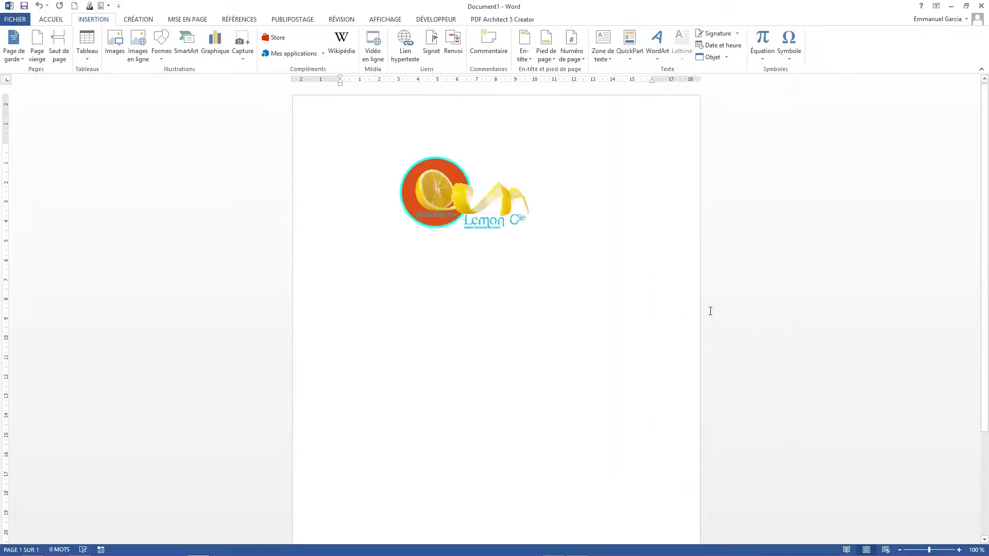
left_click(447, 204)
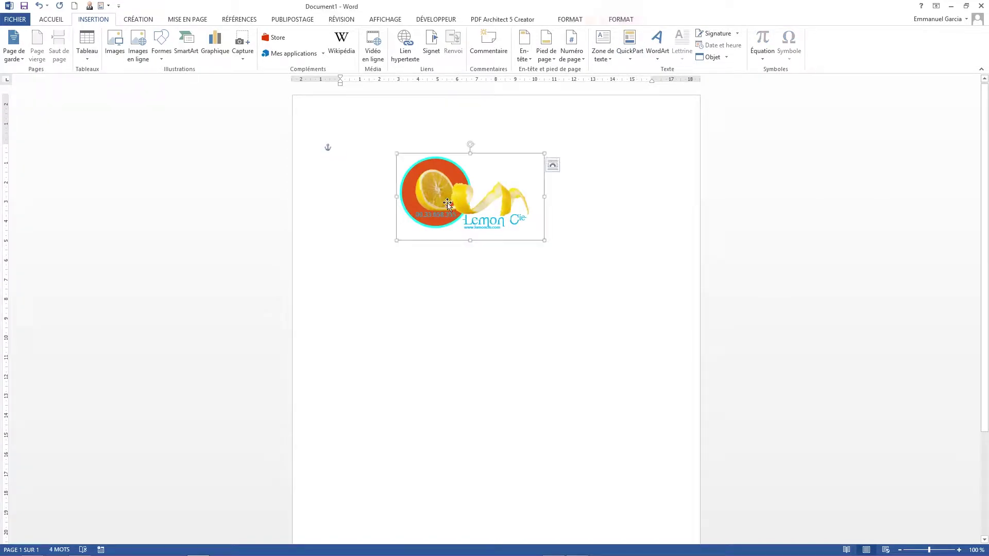
key("Delete")
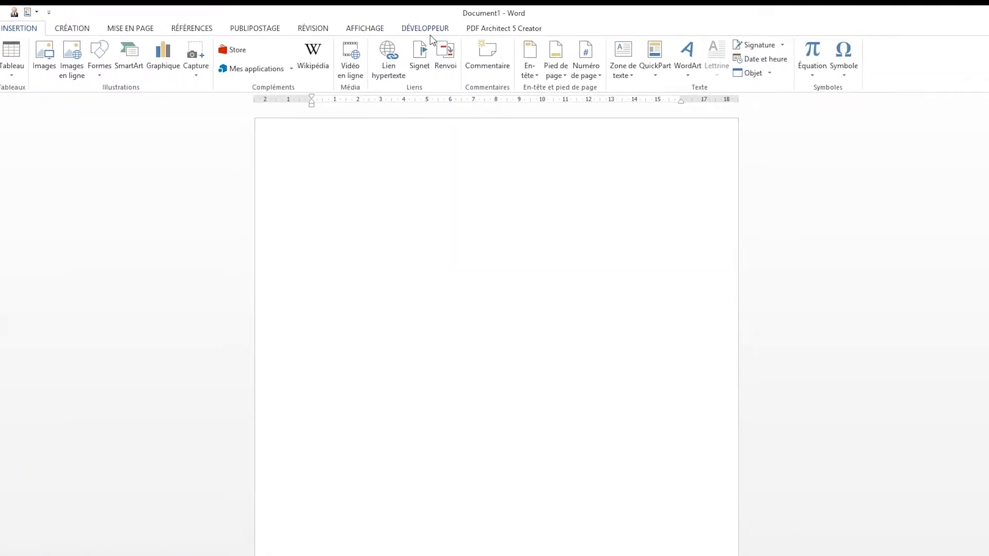
Examine the Développeur entry and its groups in Word's ribbon customization options, leaving the settings as they are
left_click(436, 44)
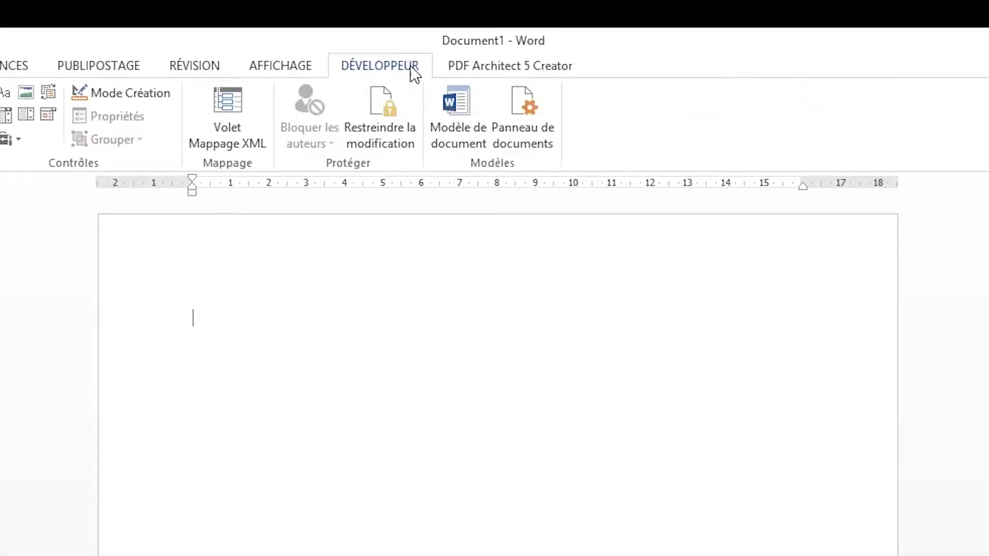
left_click(0, 66)
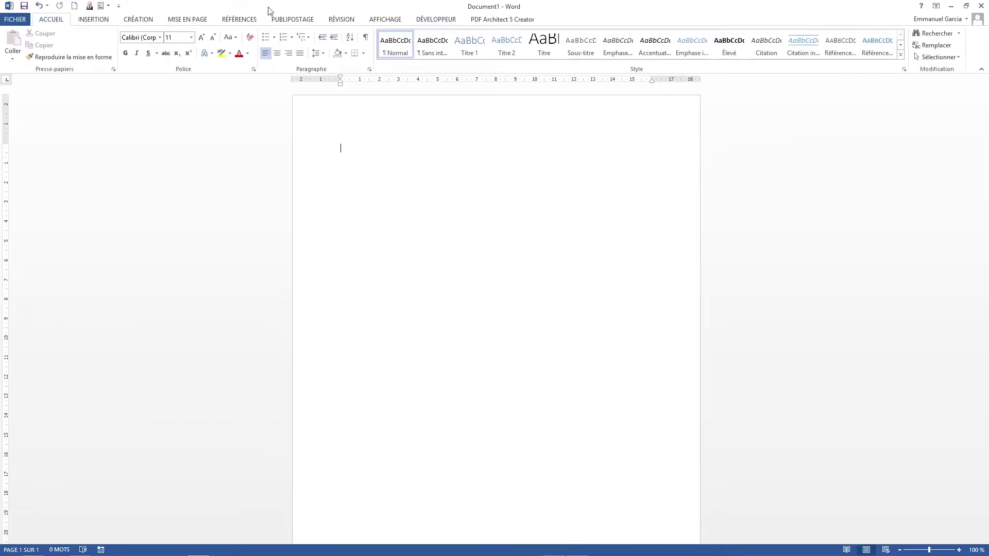
left_click(15, 21)
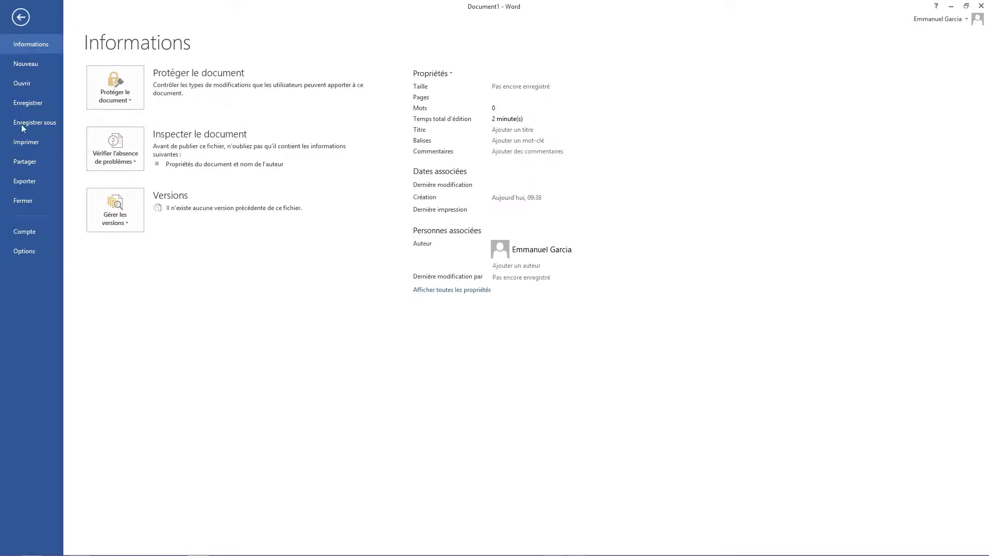
left_click(29, 251)
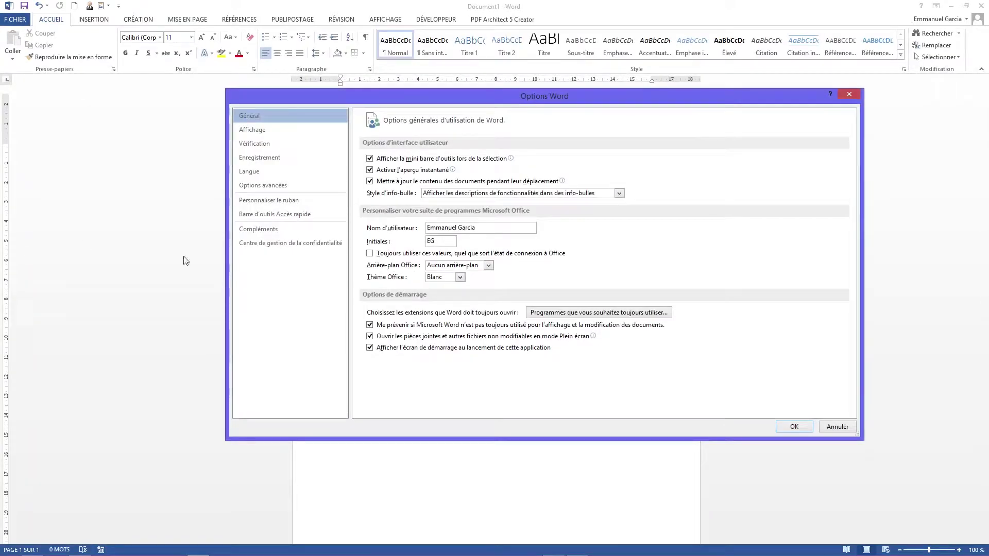
left_click(263, 201)
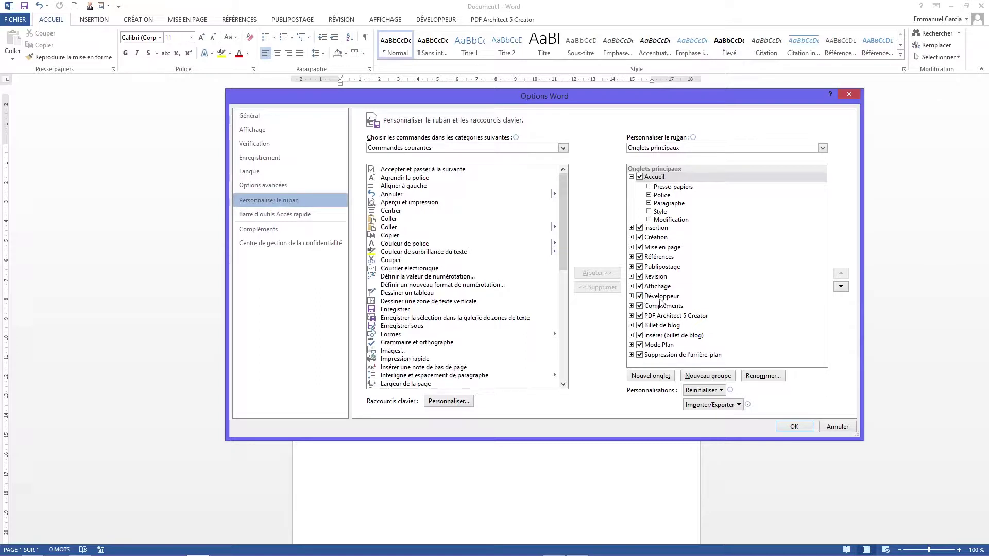
left_click(631, 297)
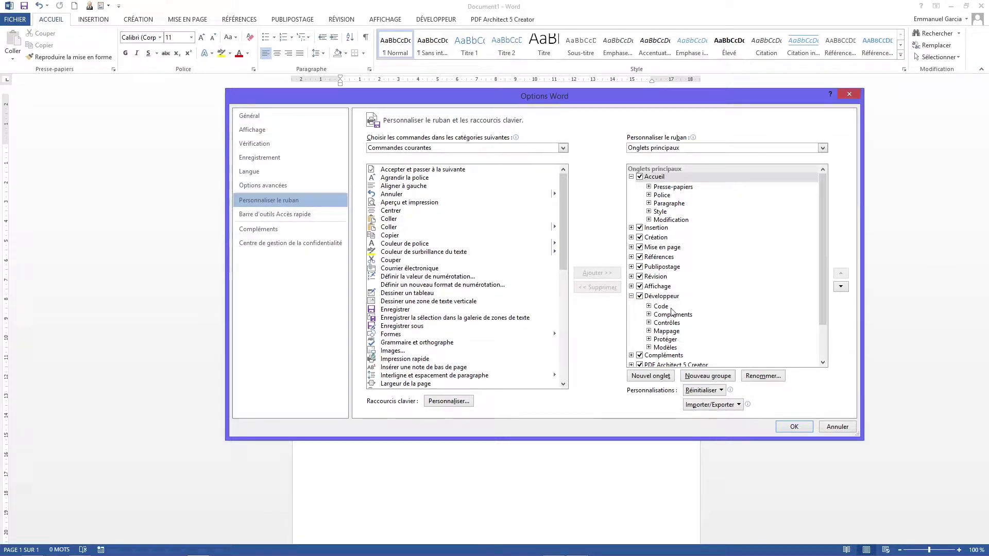
left_click(631, 297)
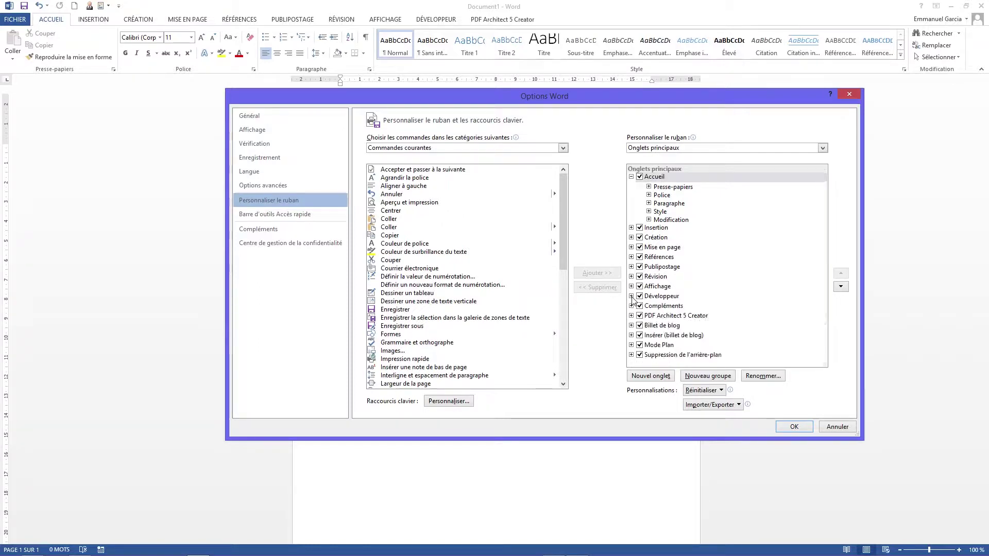
left_click(856, 94)
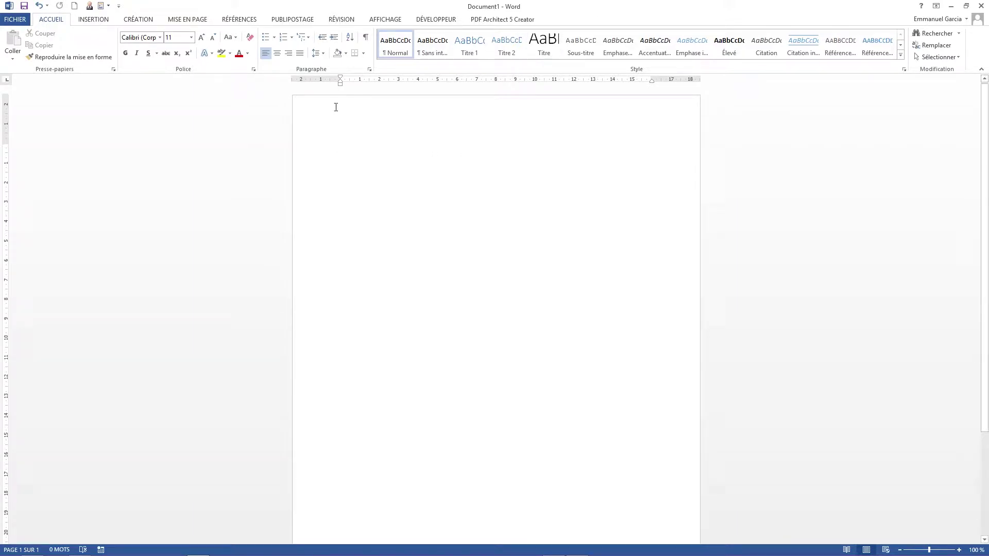
Insert the ufs3180 egg picture from the Images_Manu folder into the blank document
left_click(90, 21)
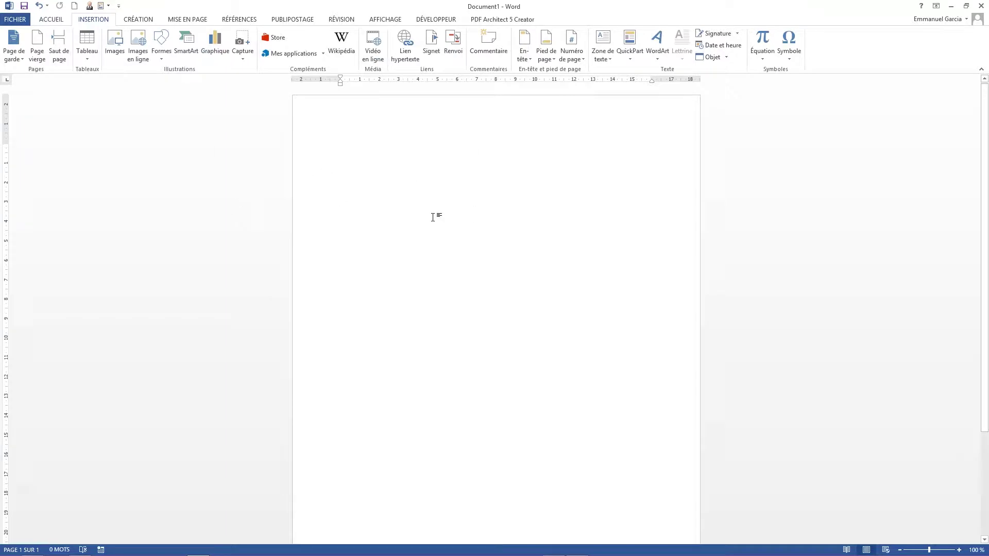
left_click(116, 43)
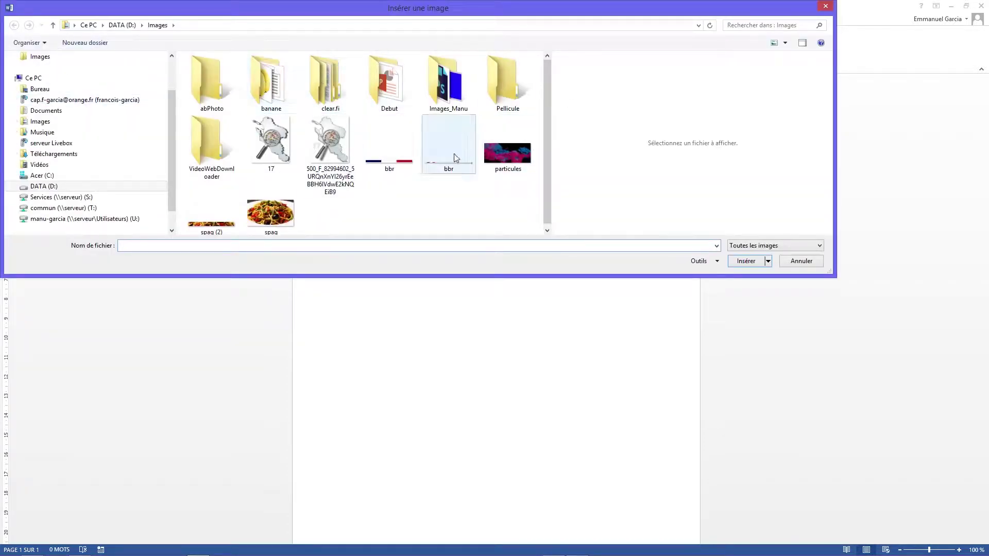
double_click(445, 102)
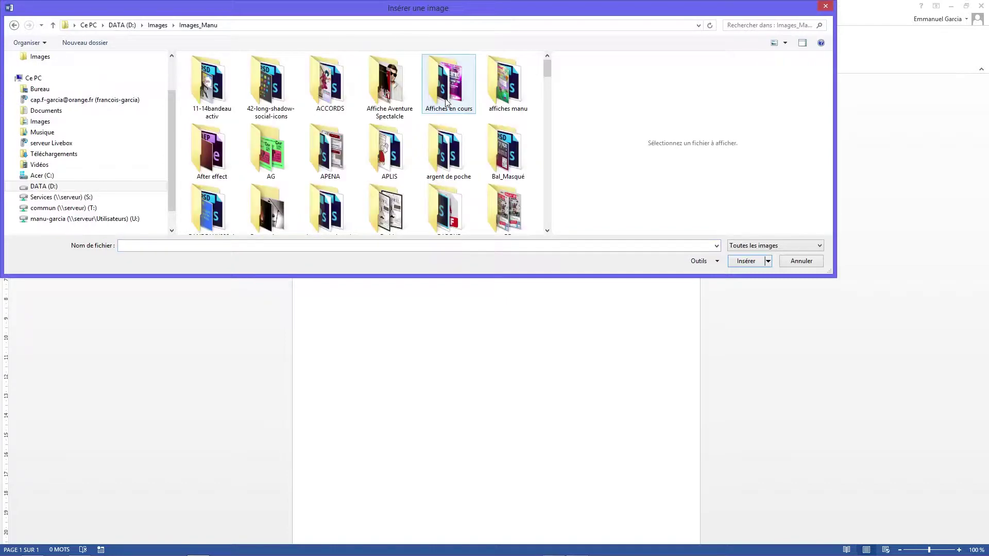
scroll(407, 153, "down", 15)
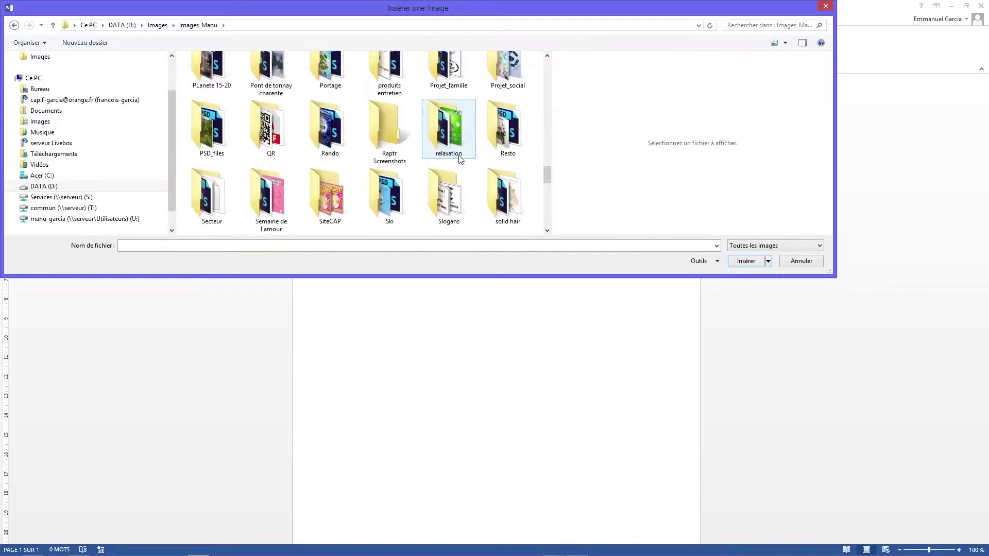
scroll(460, 159, "down", 5)
left_click(394, 212)
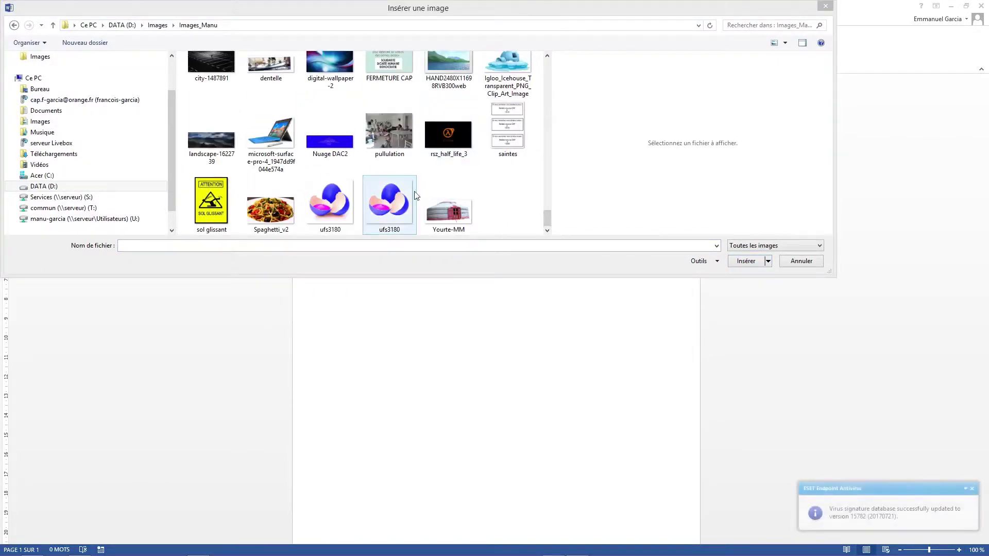
left_click(752, 261)
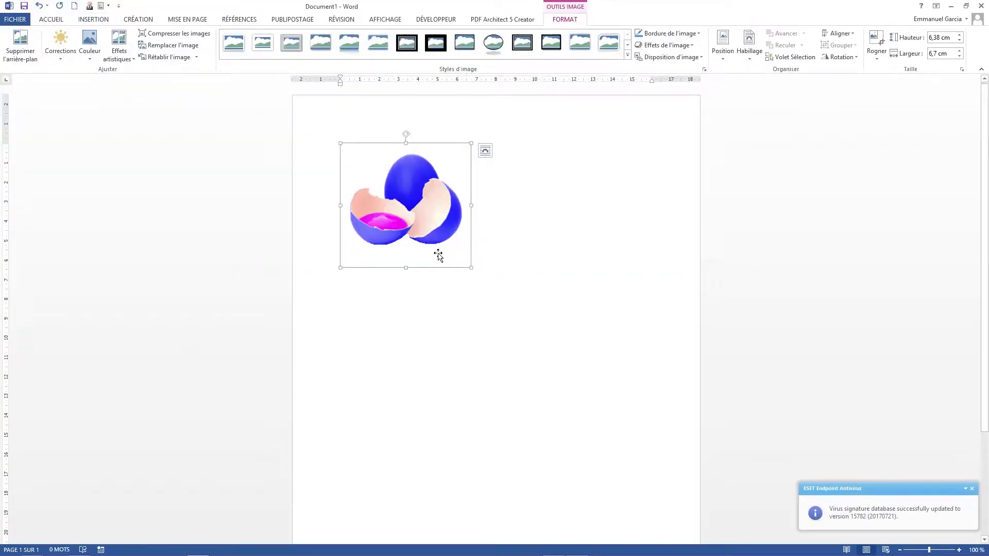
Crop the empty strip below the eggs so the picture is about 5.45 cm high
left_click(885, 59)
left_click(894, 69)
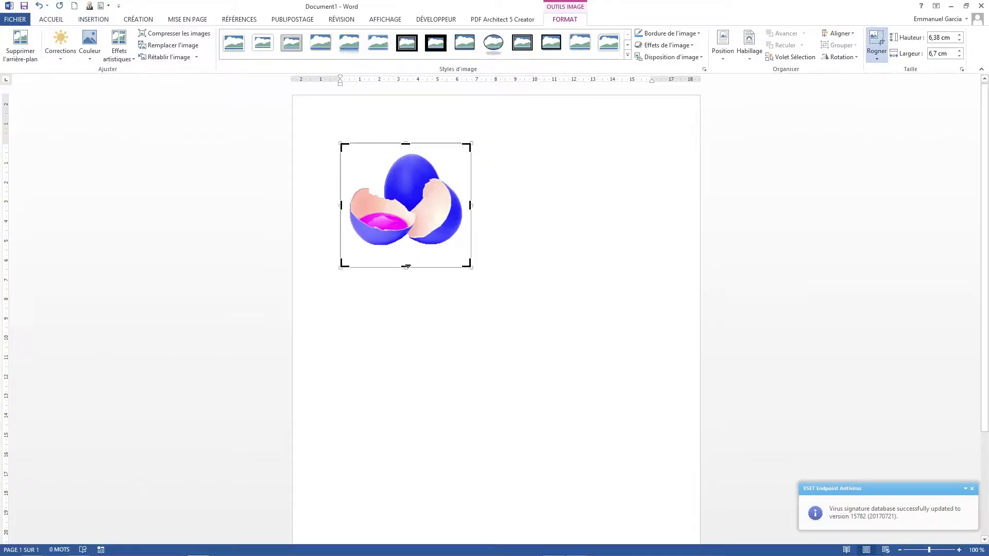
left_click_drag(405, 266, 404, 249)
left_click(656, 217)
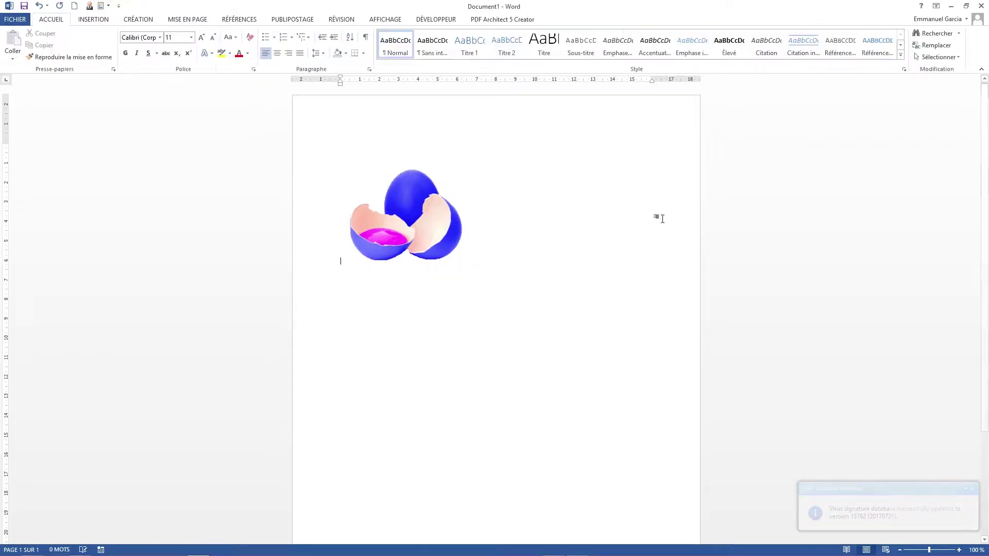
Scale the egg picture down proportionally to about 4 cm wide
left_click(444, 212)
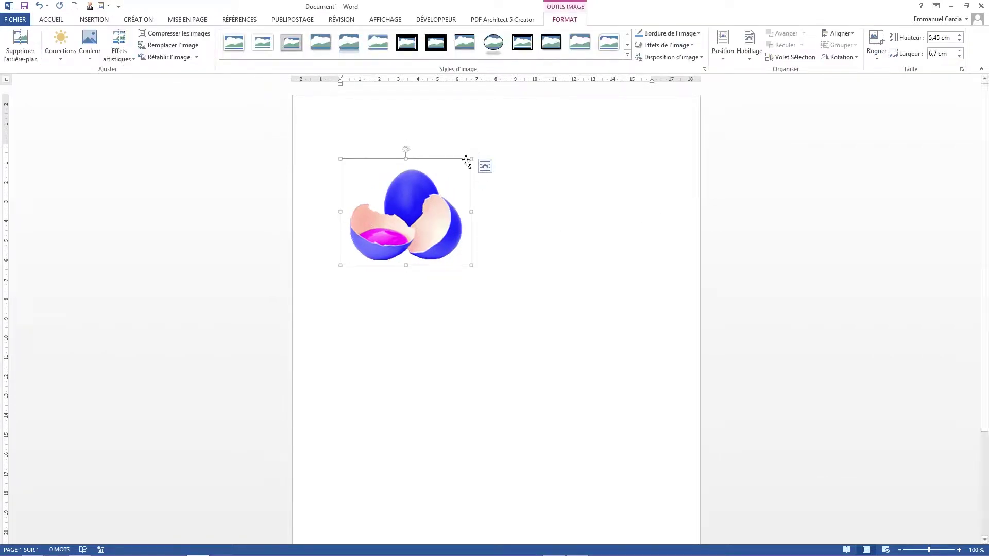
left_click_drag(473, 157, 416, 205)
left_click(440, 220)
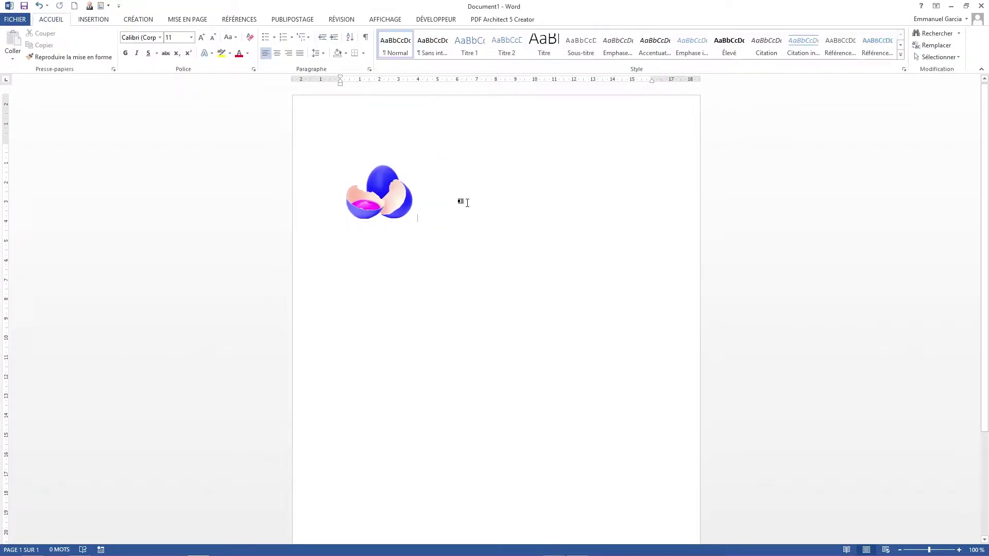
Add the lines "Date :", "Logiciel :" and "Copyright ©" below the egg picture
key("Return")
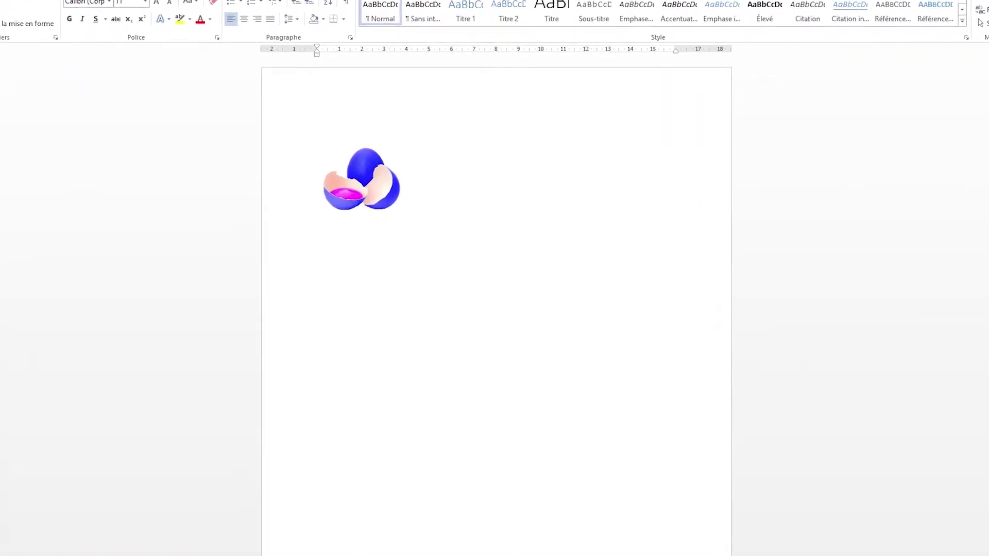
type("Date")
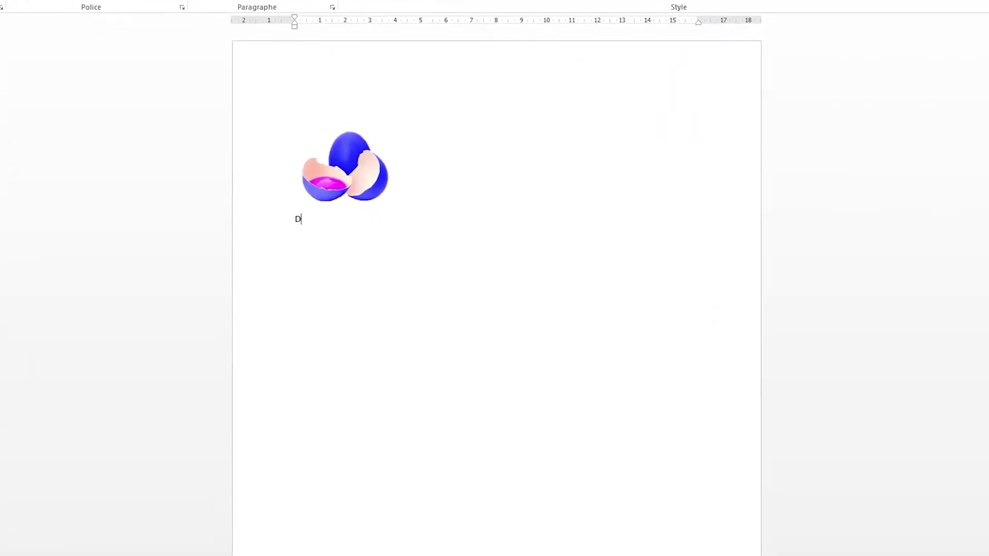
type(" :")
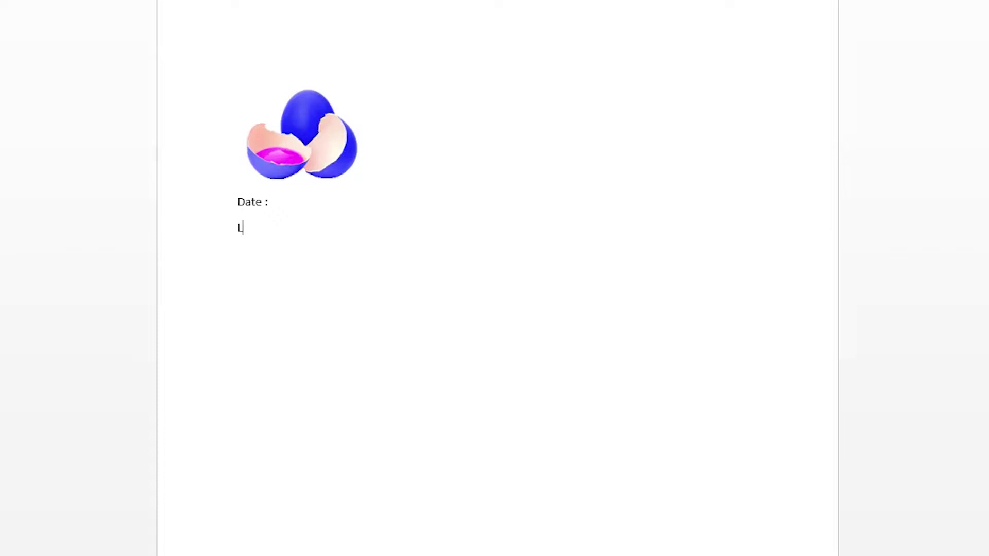
type("ogi")
type("ciel : ")
type("Copy")
type("ri")
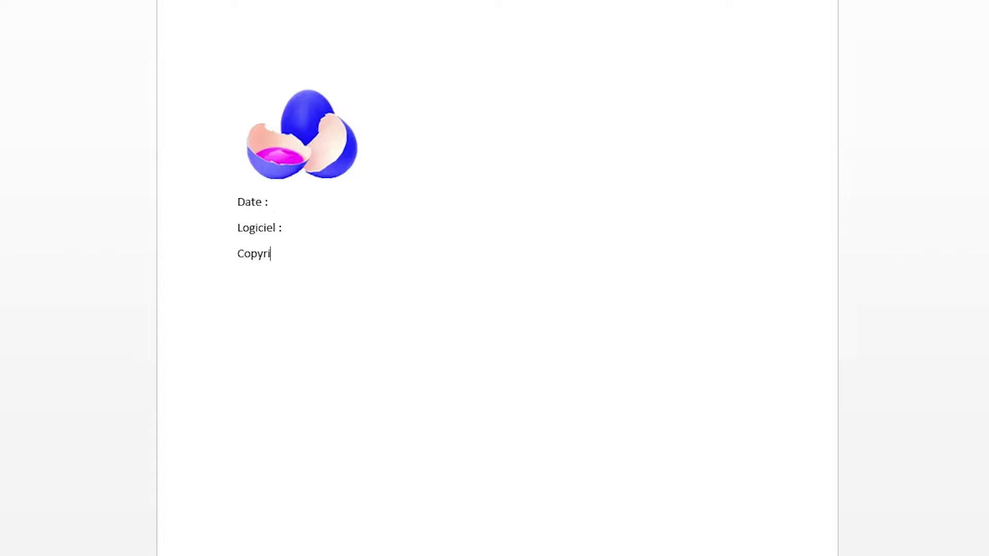
type("ght")
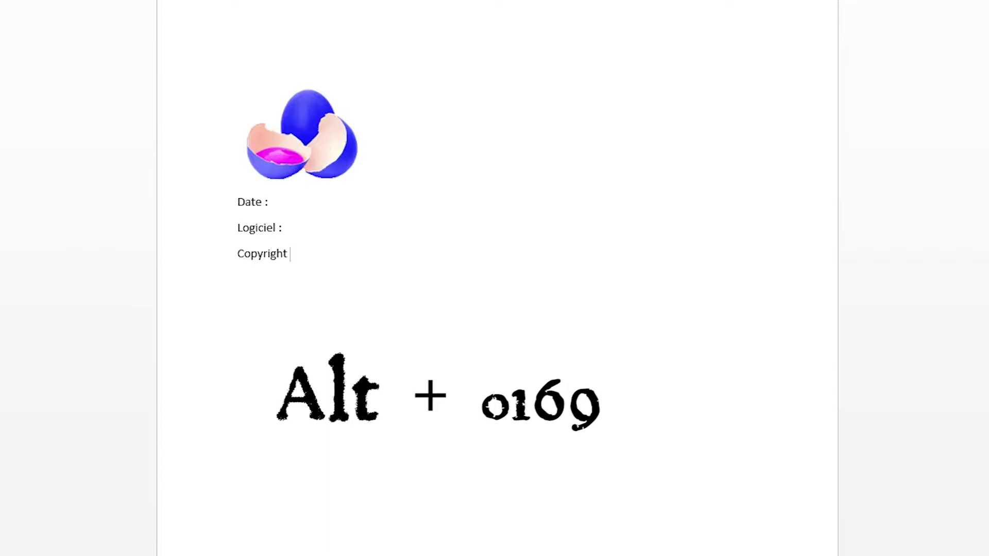
type("©")
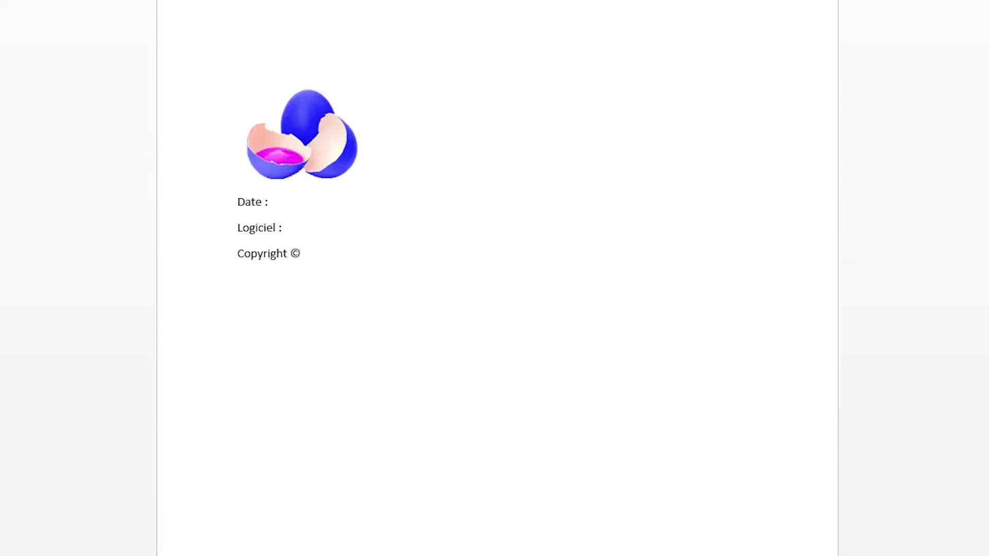
Complete the copyright line below the egg picture with "CAP-CS"
type(" CAP")
type("-Co")
left_click(497, 205)
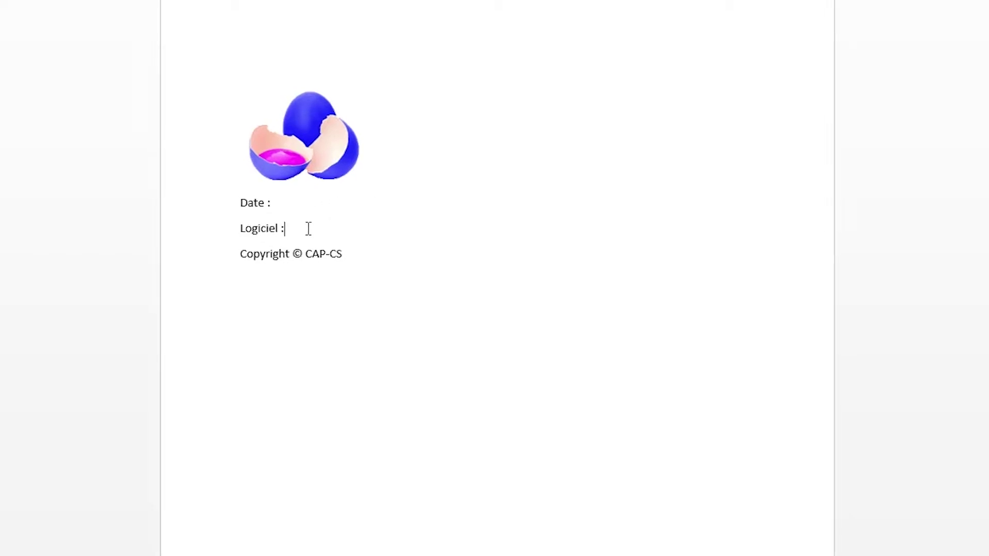
left_click(325, 233)
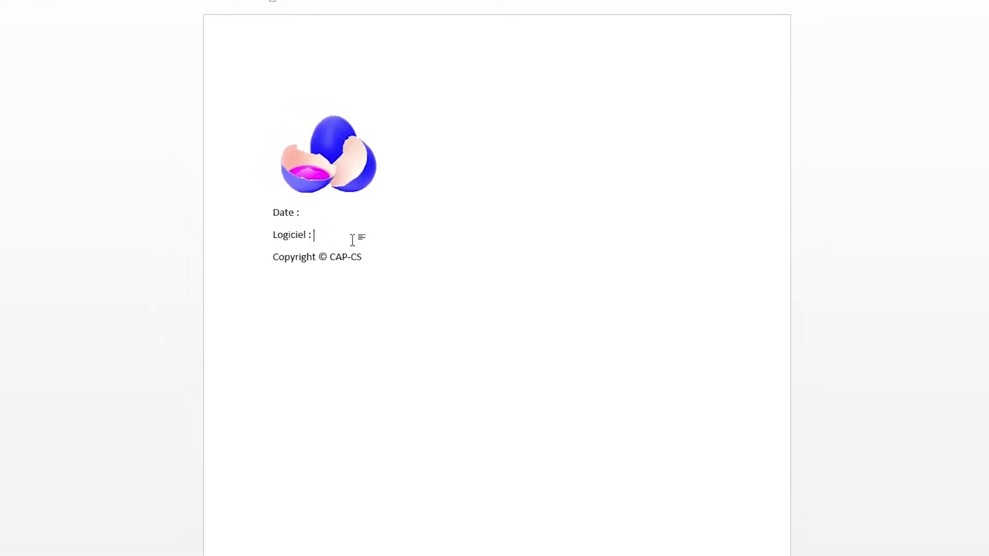
left_click(407, 265)
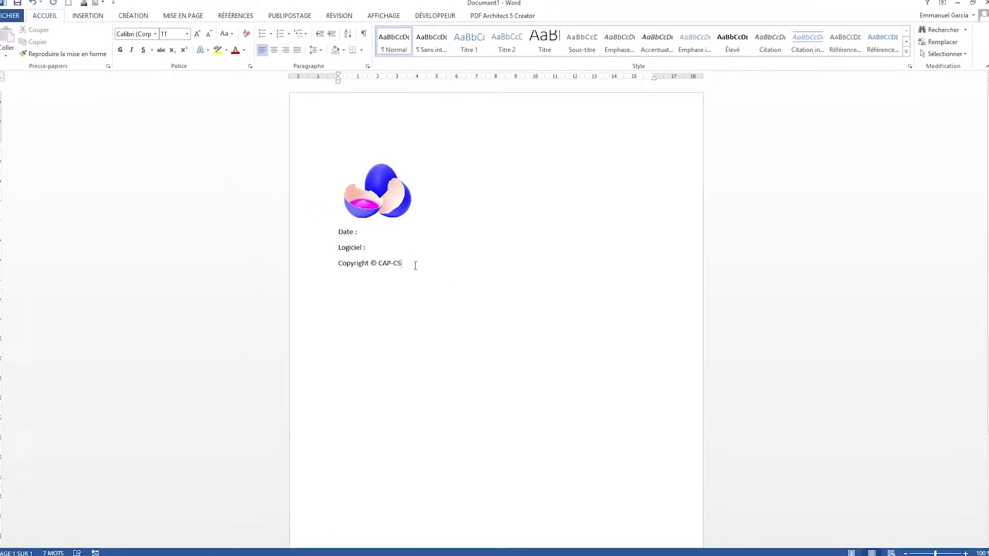
Colour the Date, Logiciel and Copyright lines dark blue, using a standard shade from the extended colour palette
left_click_drag(377, 260, 334, 232)
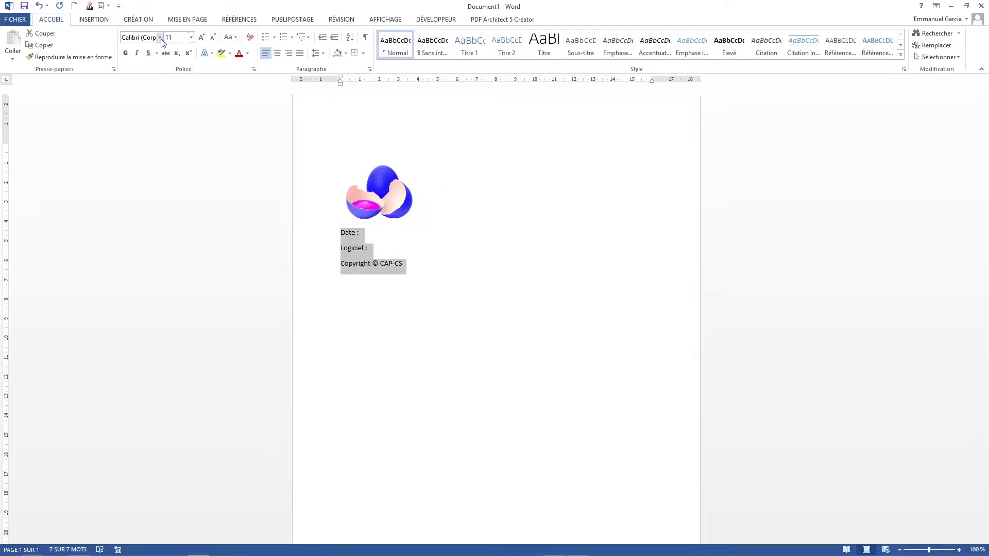
left_click(248, 54)
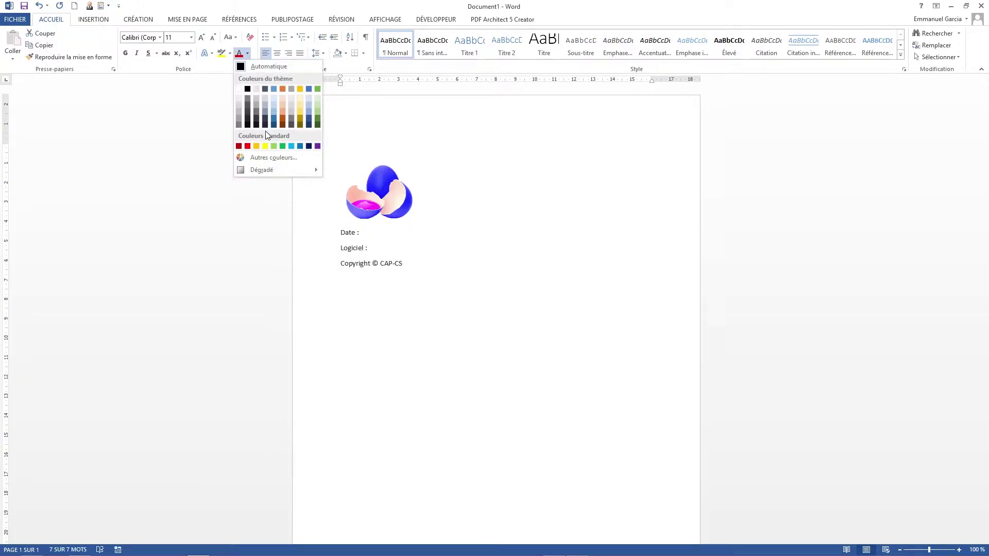
left_click(274, 158)
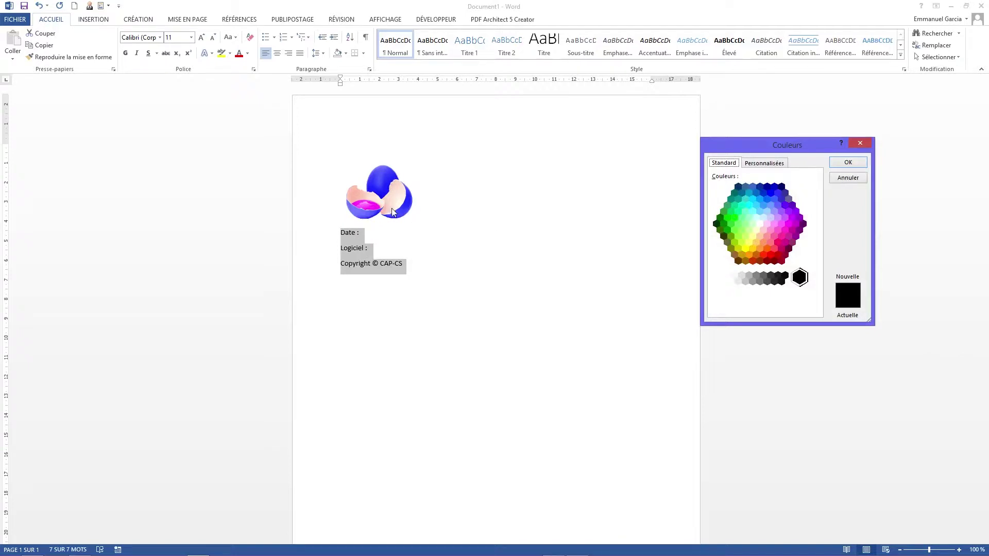
left_click(775, 187)
left_click(848, 163)
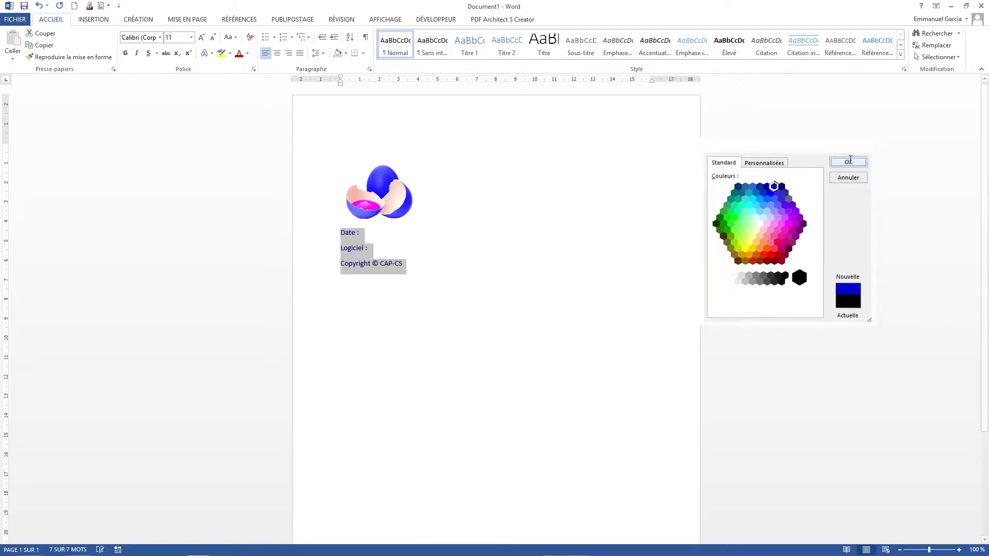
left_click(510, 260)
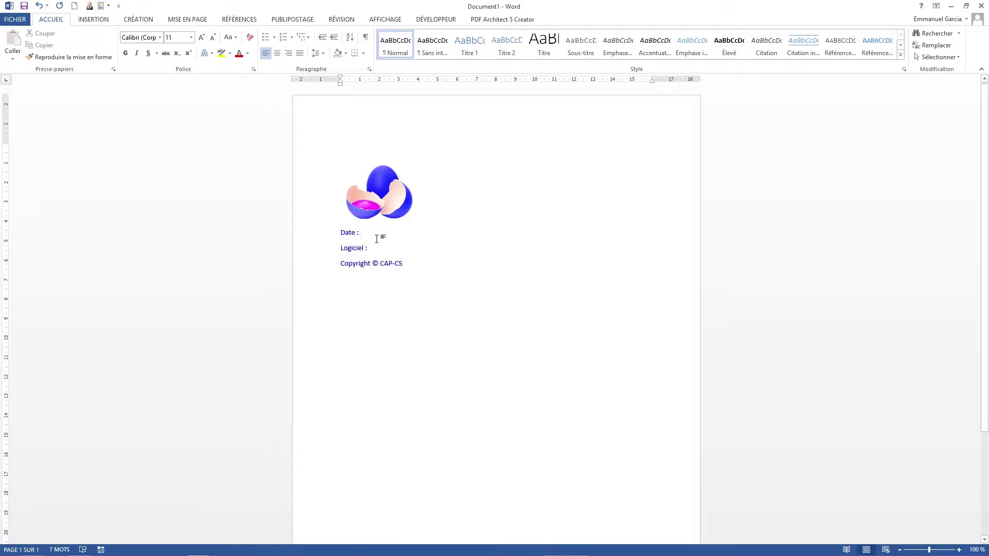
Insert a date picker content control after "Date :" and give it the title DATE
left_click(434, 20)
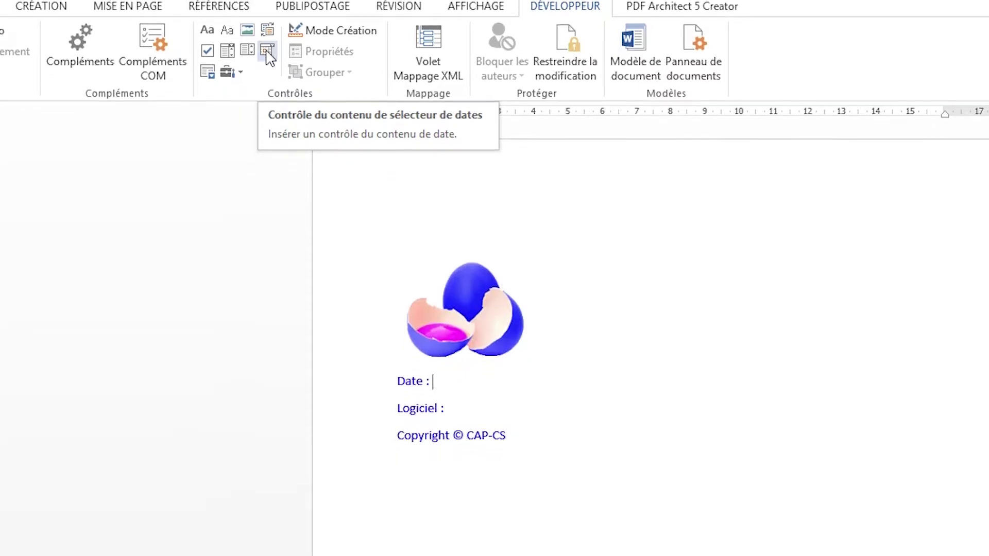
left_click(266, 44)
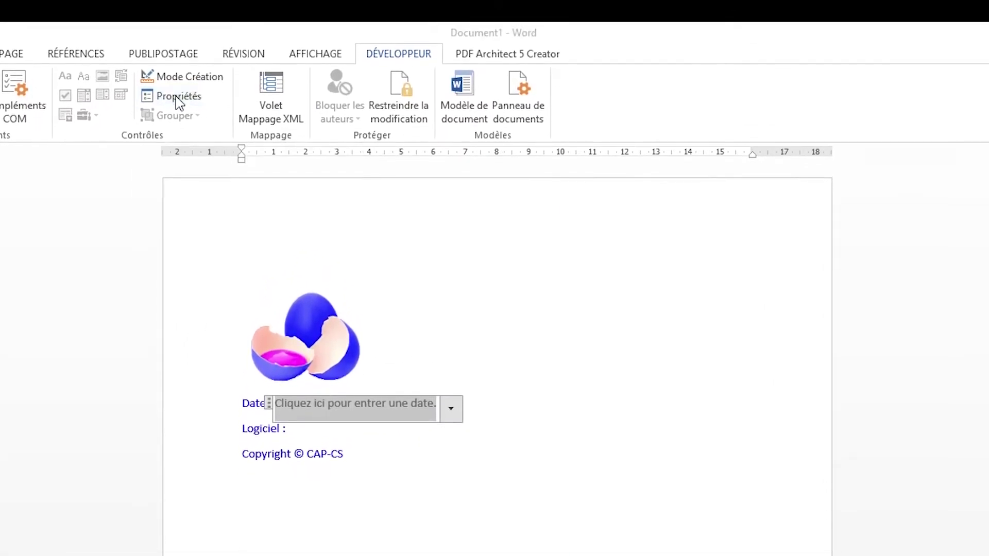
left_click(179, 98)
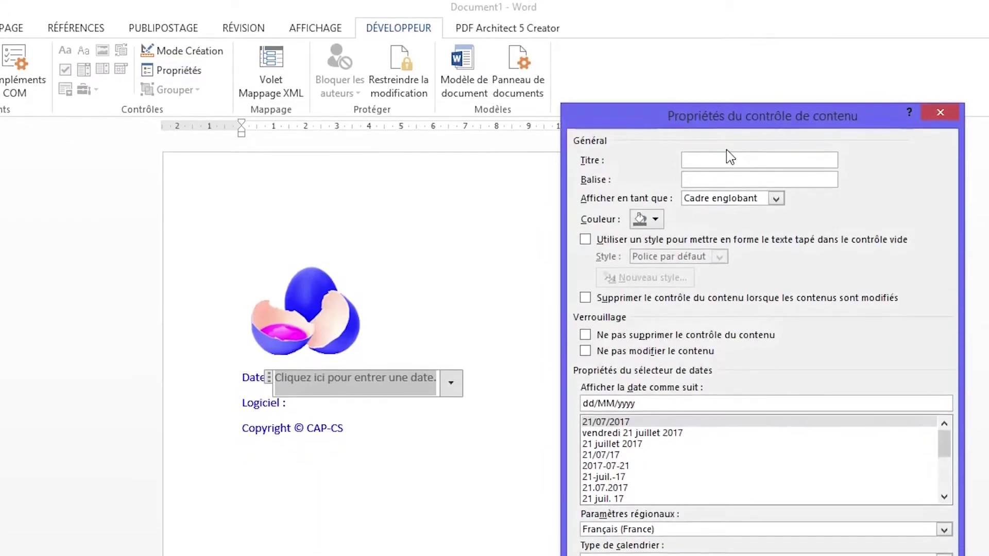
type("D")
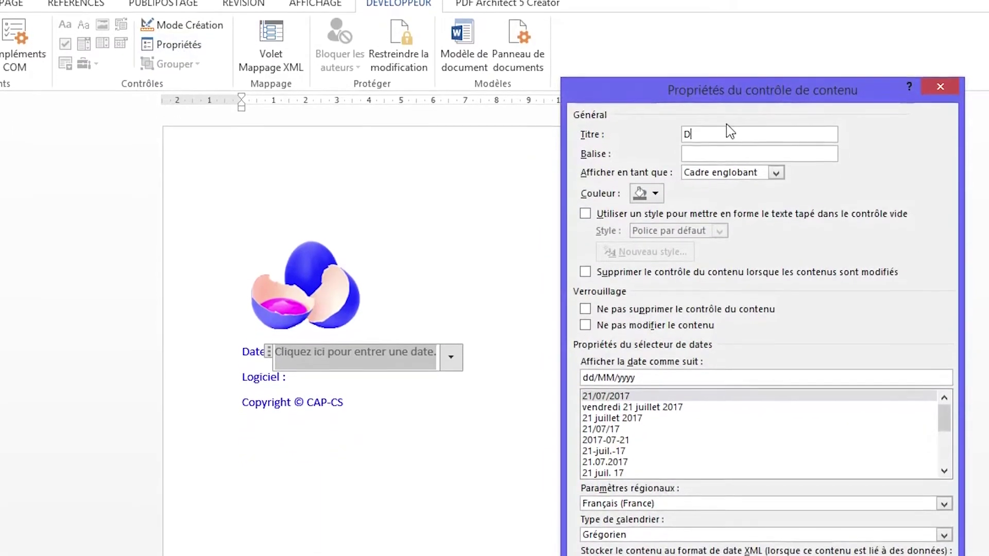
type("ATE")
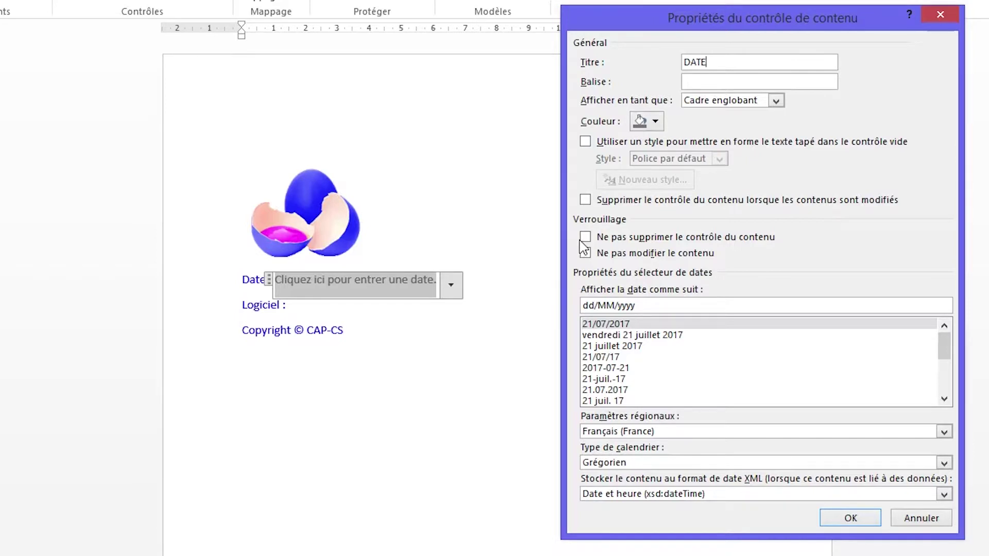
Lock the date control against deletion and set its display format to dddd d MMMM yyyy
left_click(586, 237)
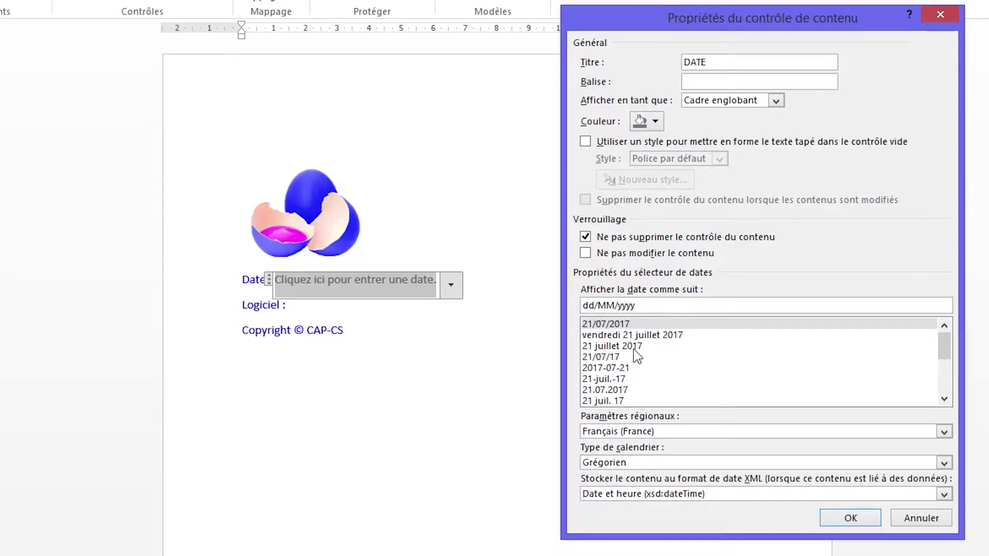
left_click(612, 336)
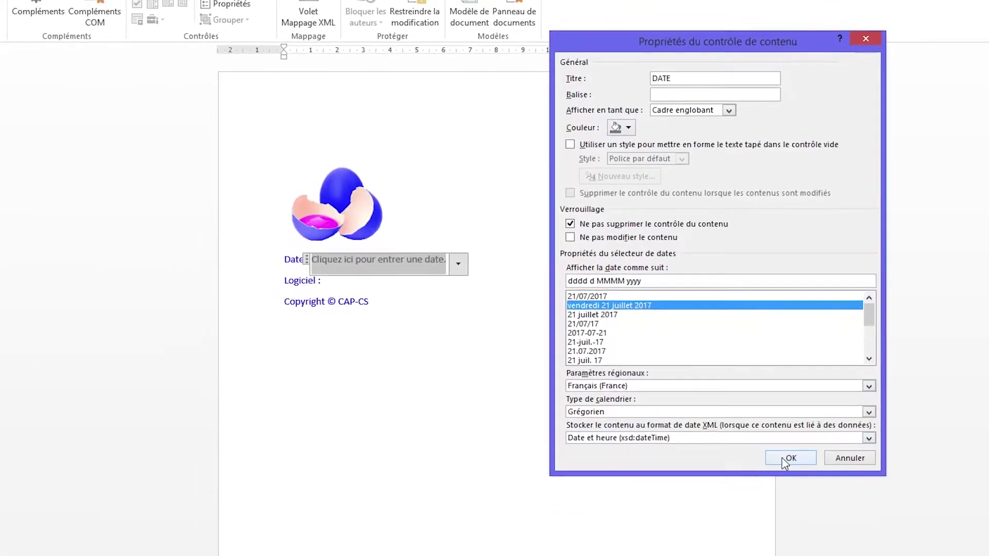
left_click(788, 459)
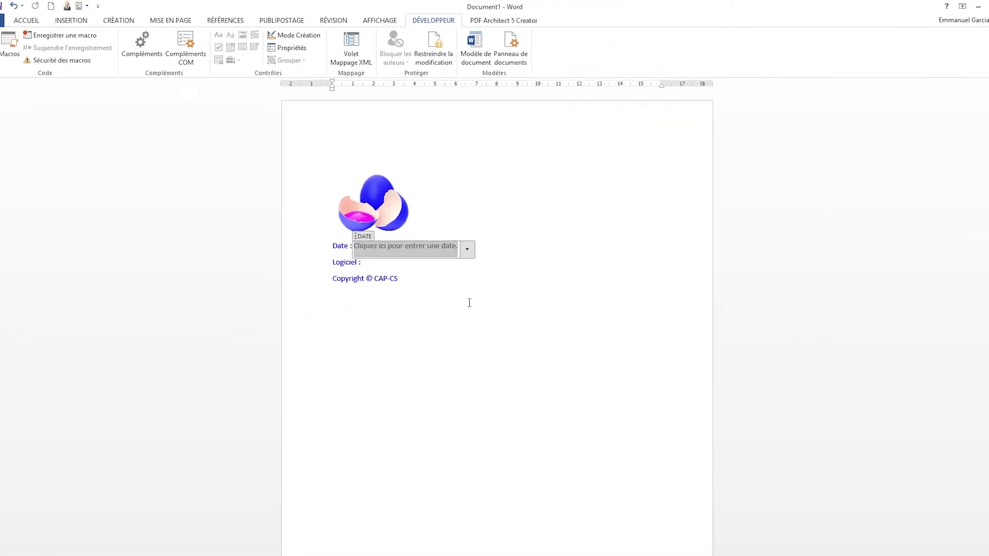
left_click(471, 283)
Insert a drop-down list content control after "Logiciel :", titled Logiciels and locked against deletion
left_click(364, 299)
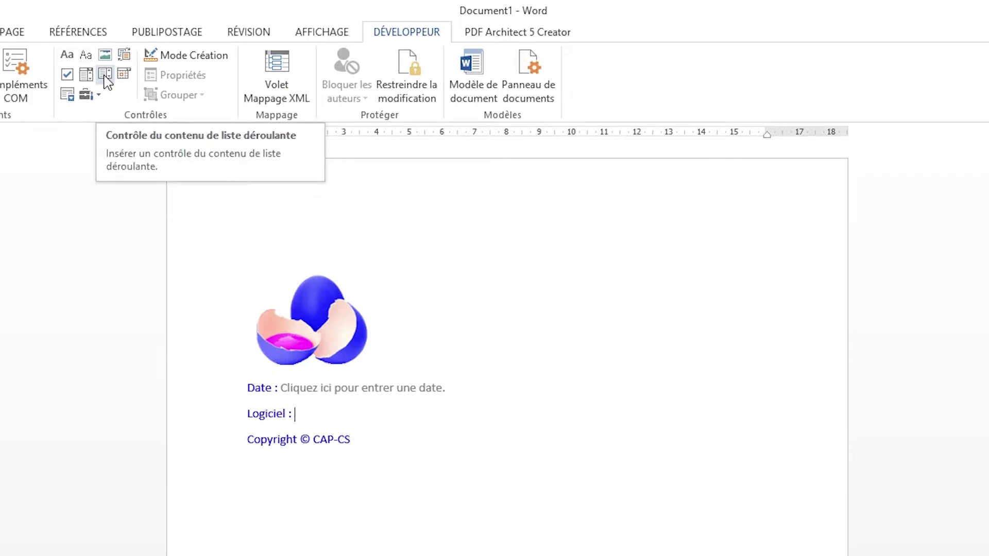
left_click(106, 75)
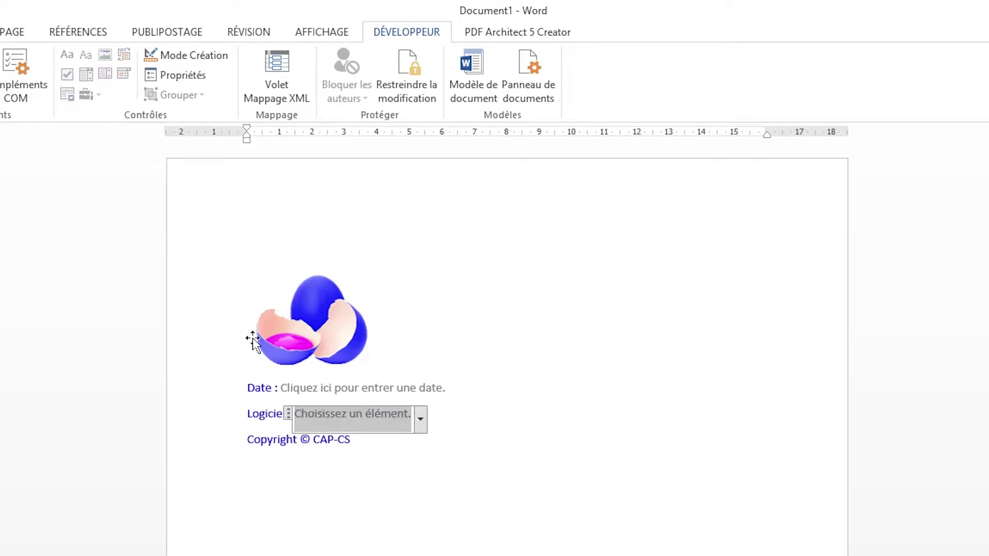
left_click(206, 88)
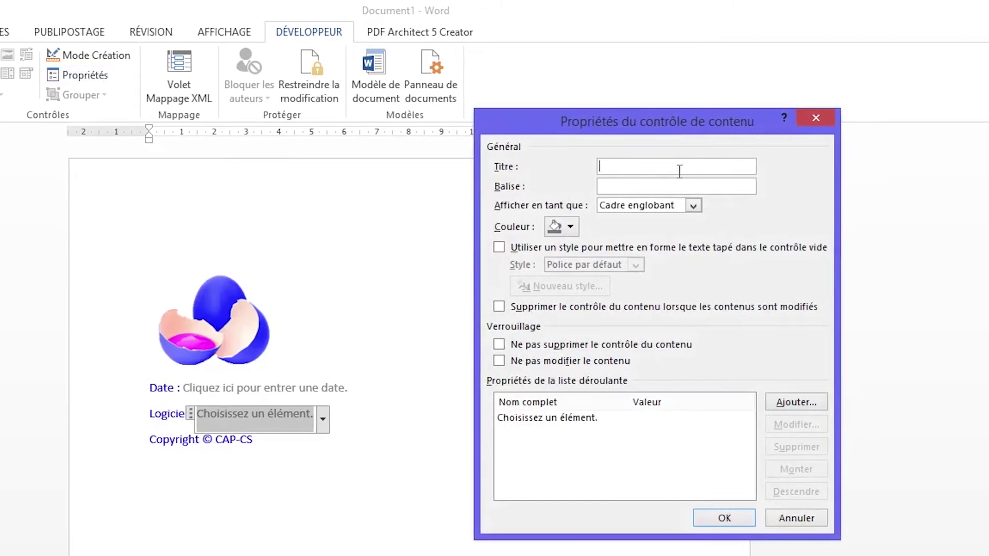
type("Logi")
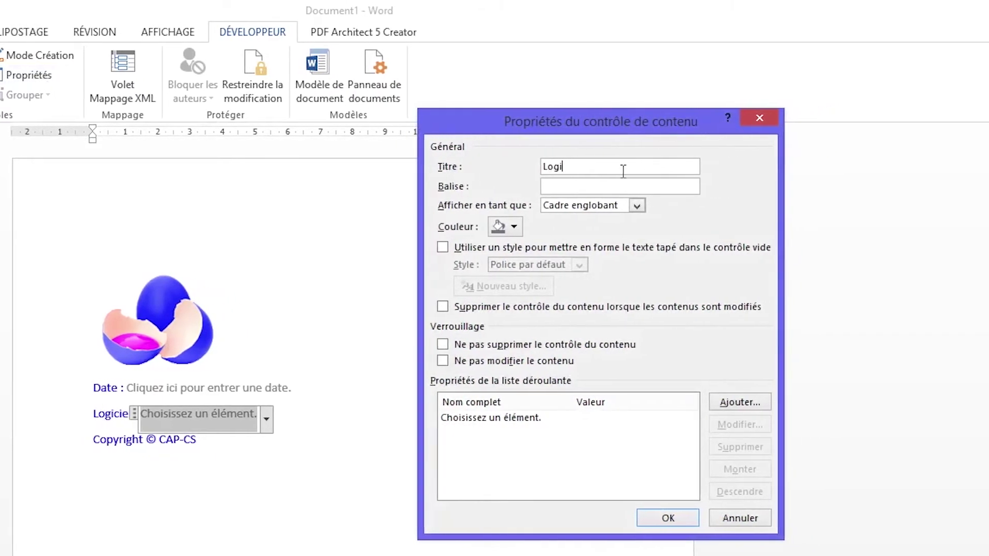
type("ciels")
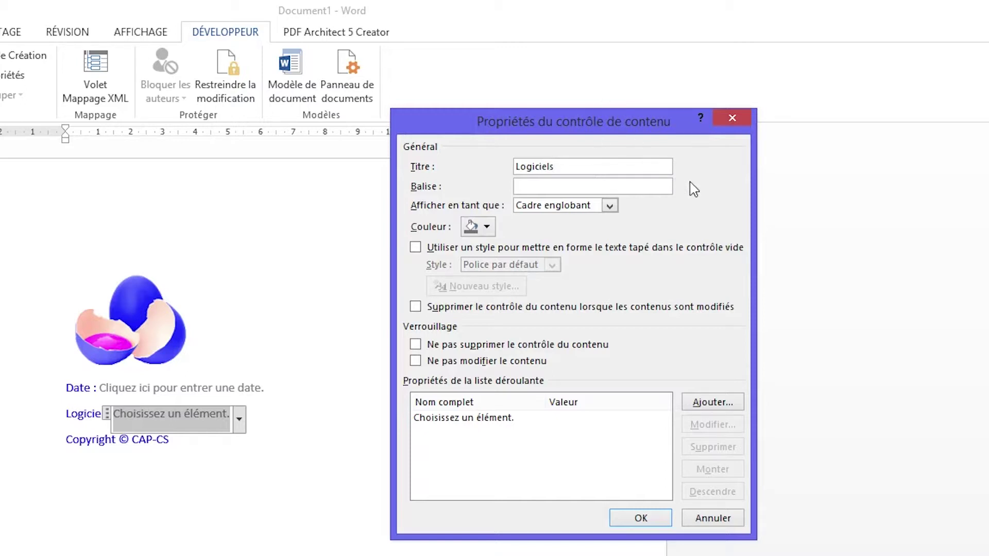
left_click(416, 345)
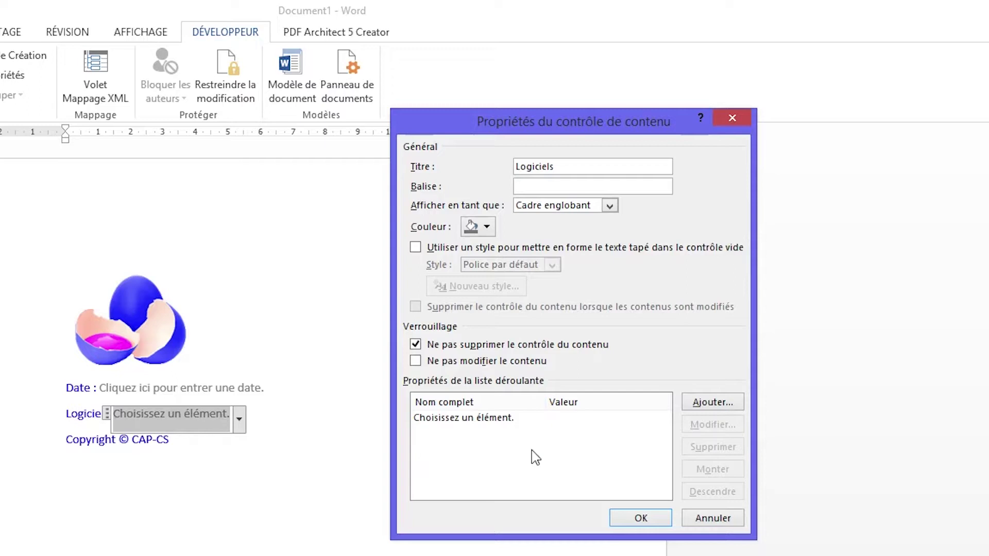
Add the choices Word 2013 and Excel 2013 to the Logiciels drop-down list
left_click(728, 405)
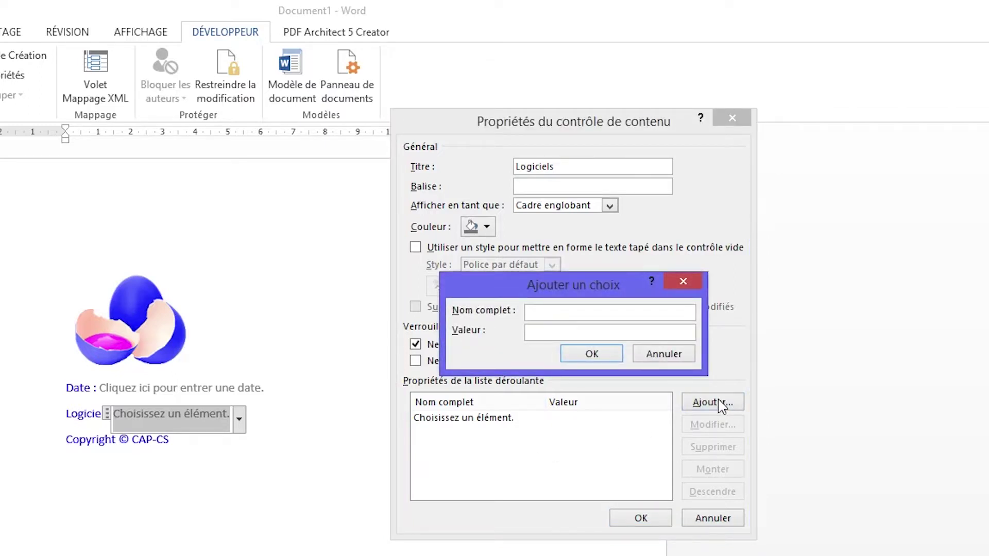
type("Word 2013")
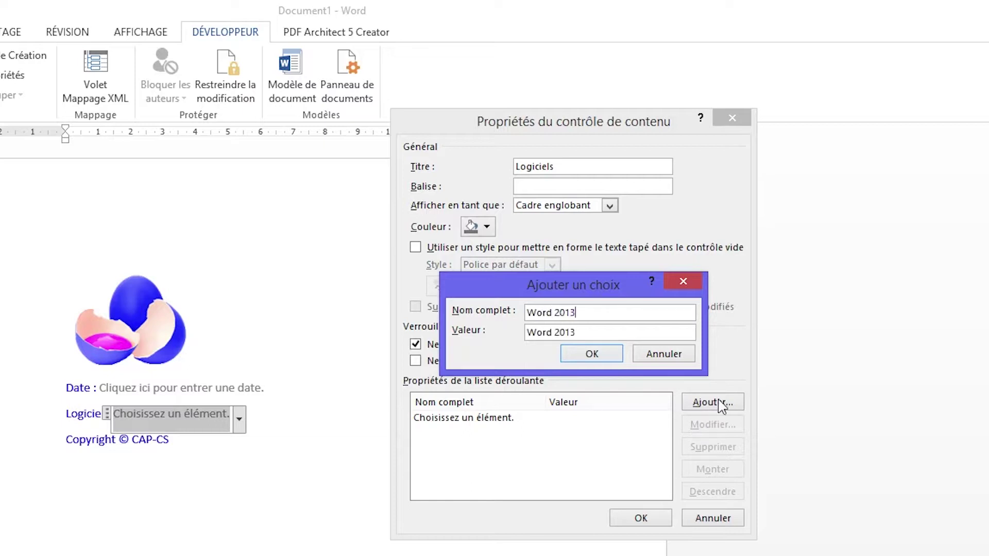
key("Return")
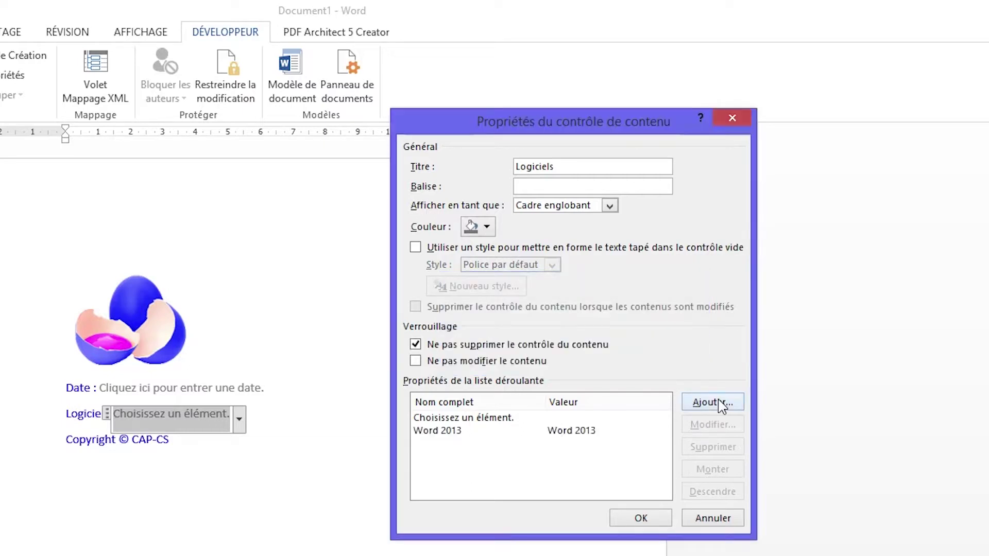
left_click(720, 407)
type("E")
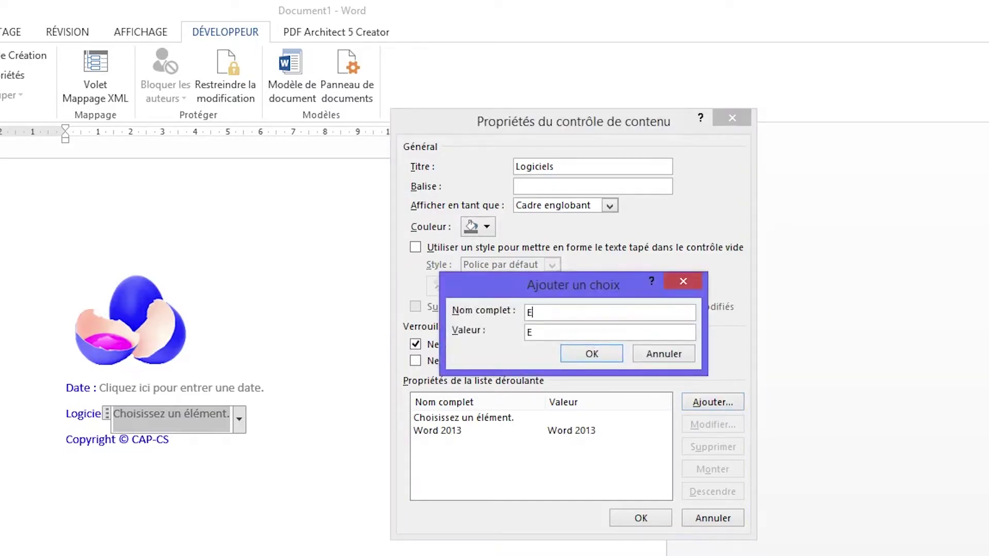
type("xcel 2013")
key("Return")
Add the choices Power Point 2013 and Photoshop cc to the Logiciels list and apply the control's properties
left_click(704, 410)
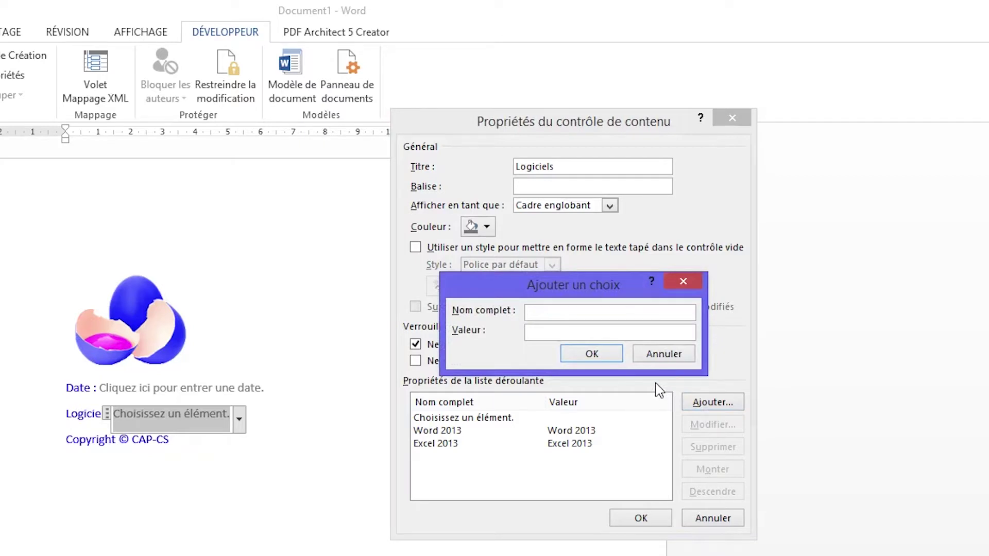
type("Power Poin")
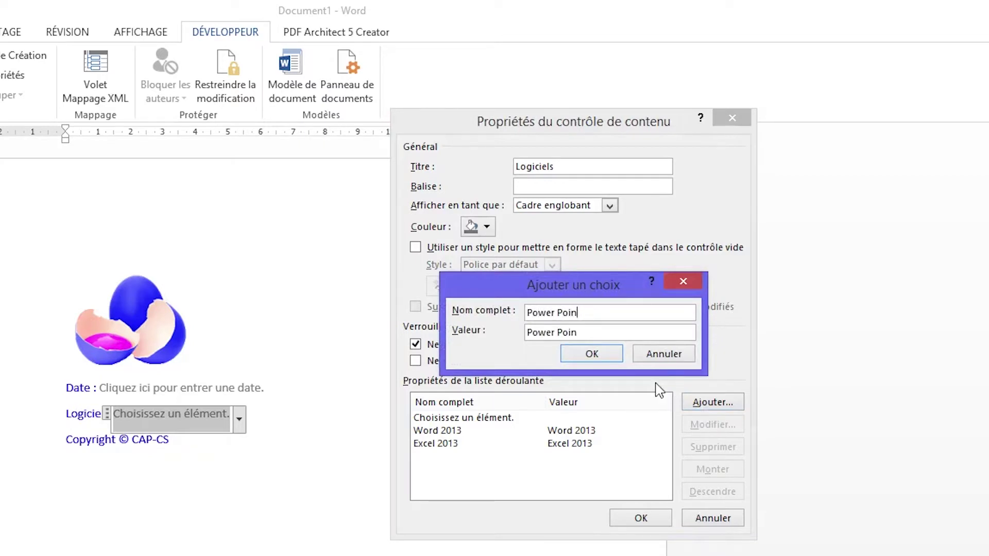
type("t 2013")
key("Return")
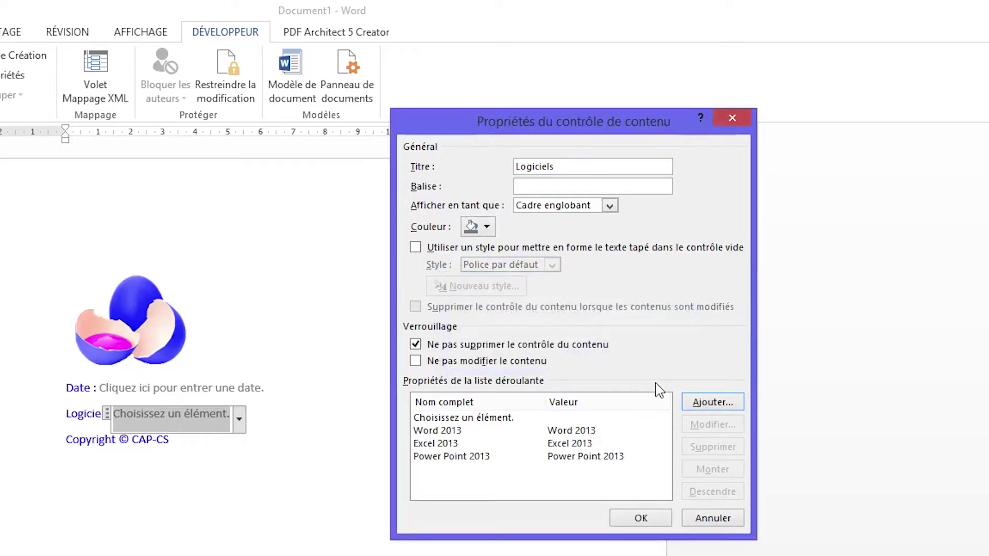
left_click(701, 402)
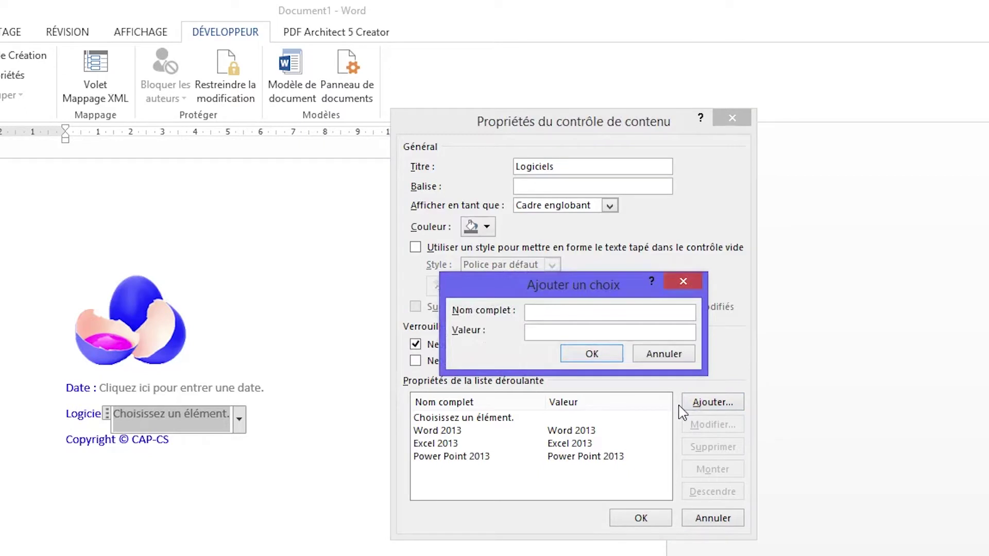
type("Photoshop")
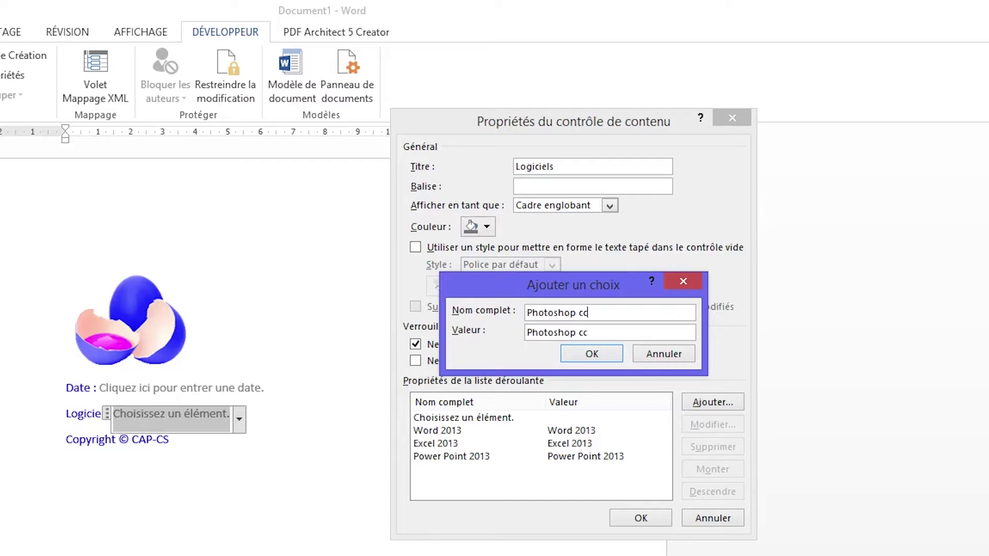
type(" cc")
key("Return")
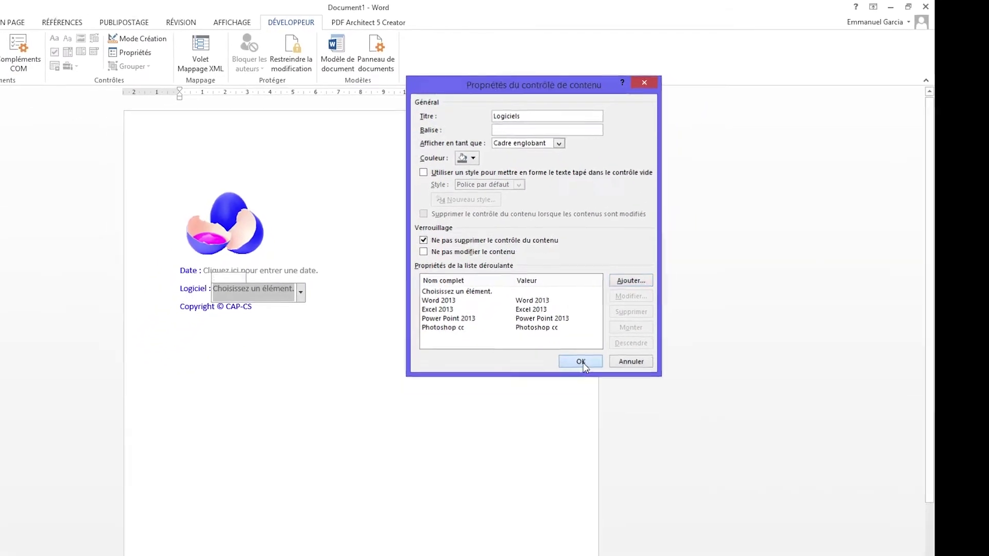
left_click(581, 361)
left_click(425, 374)
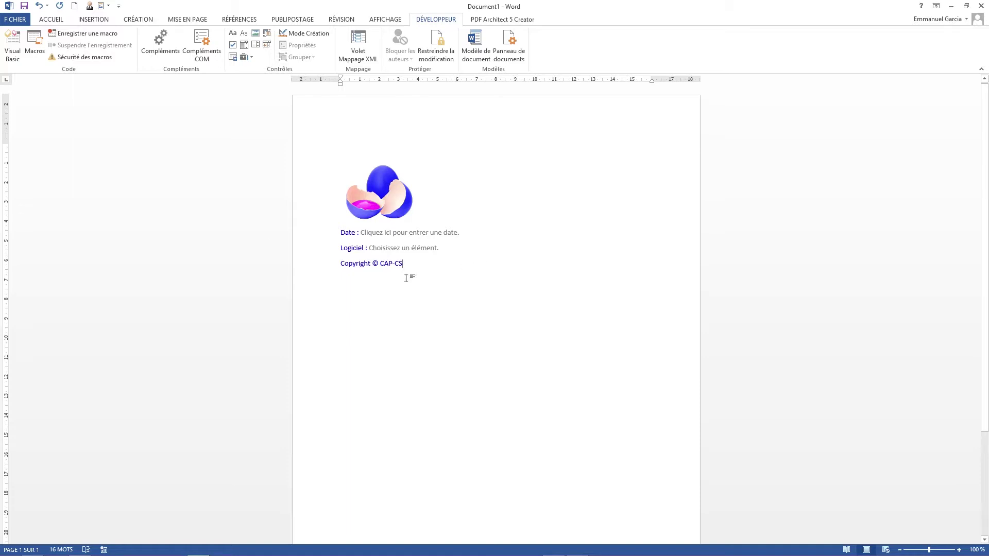
Save the logo, date, software and copyright lines as a QuickPart building block named LogoTutos in the Général category
left_click(103, 21)
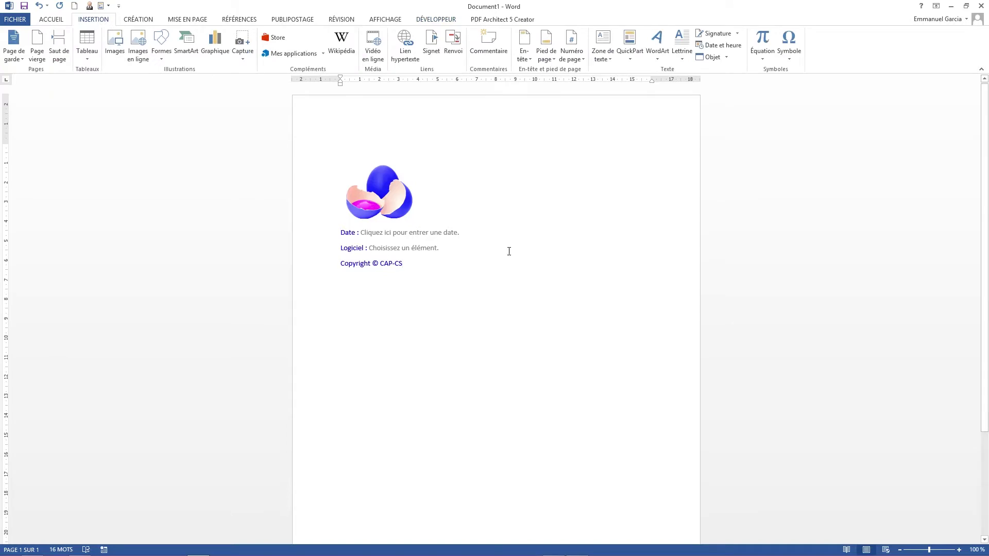
left_click_drag(302, 178, 312, 274)
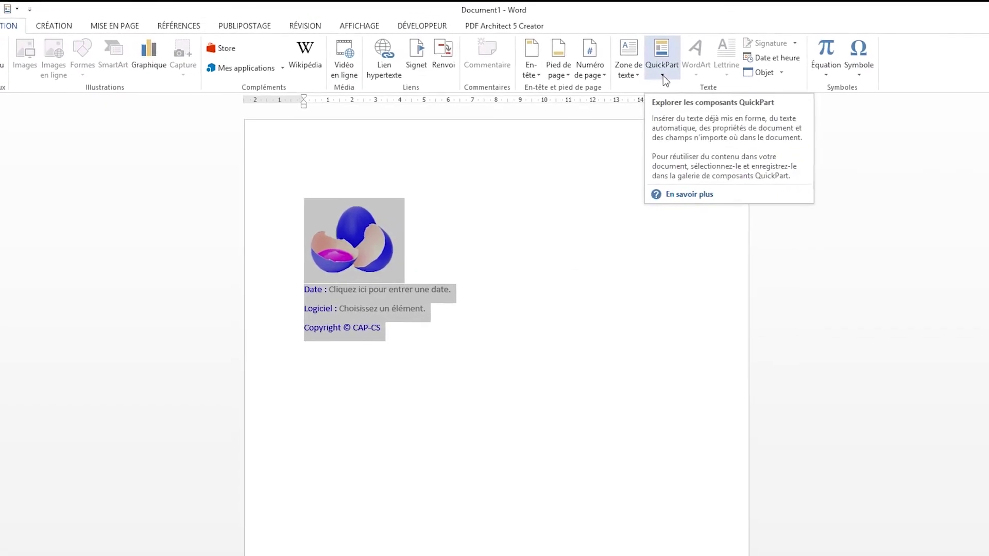
left_click(647, 69)
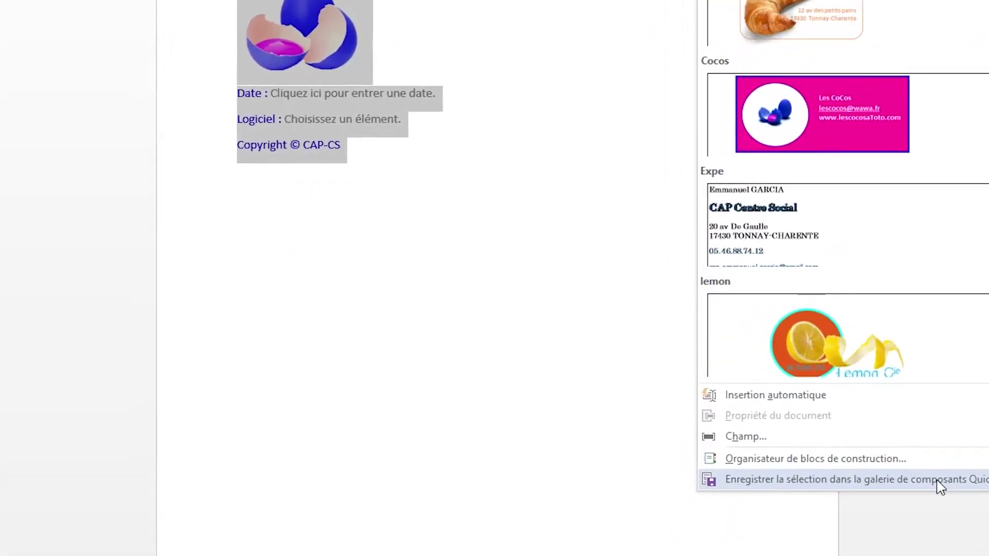
left_click(968, 500)
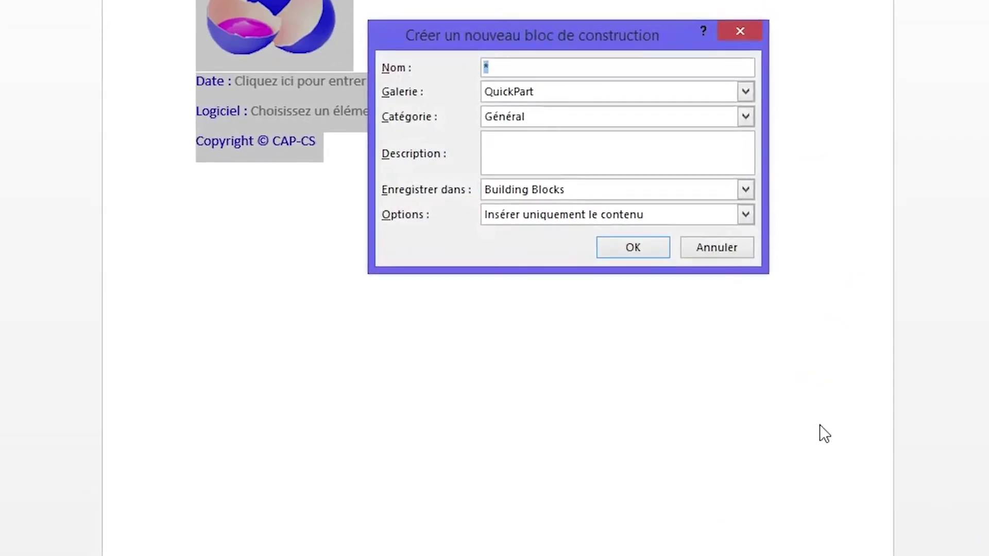
type("LogoT")
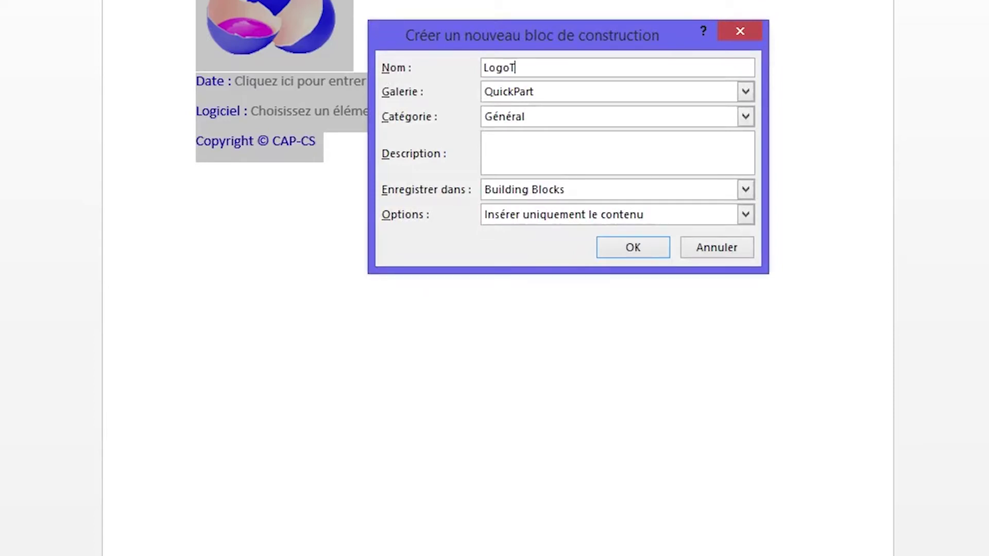
type("utos")
left_click(635, 247)
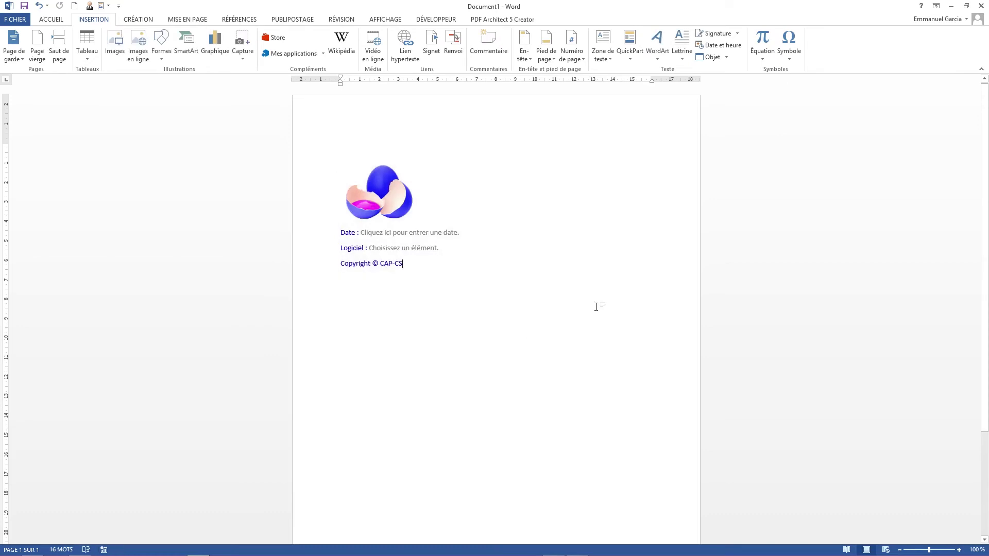
Pick 17 juillet 2017 in the date control and Word 2013 in the Logiciels list
left_click(421, 234)
left_click(468, 236)
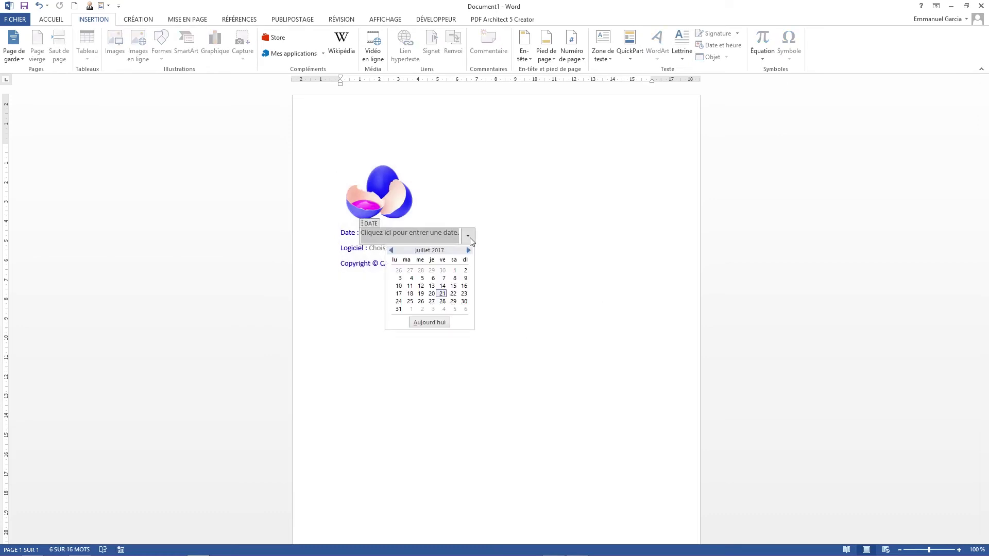
left_click(399, 294)
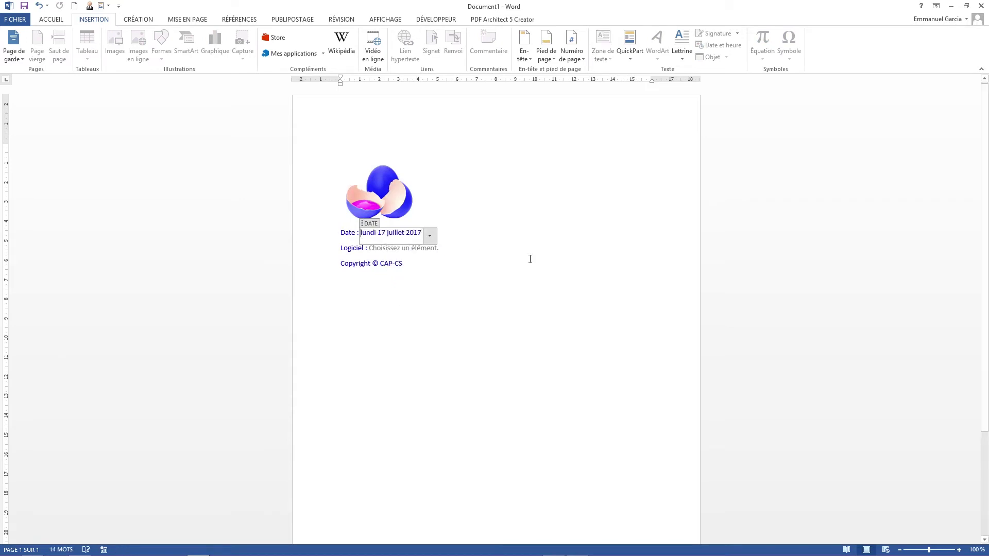
key("Down")
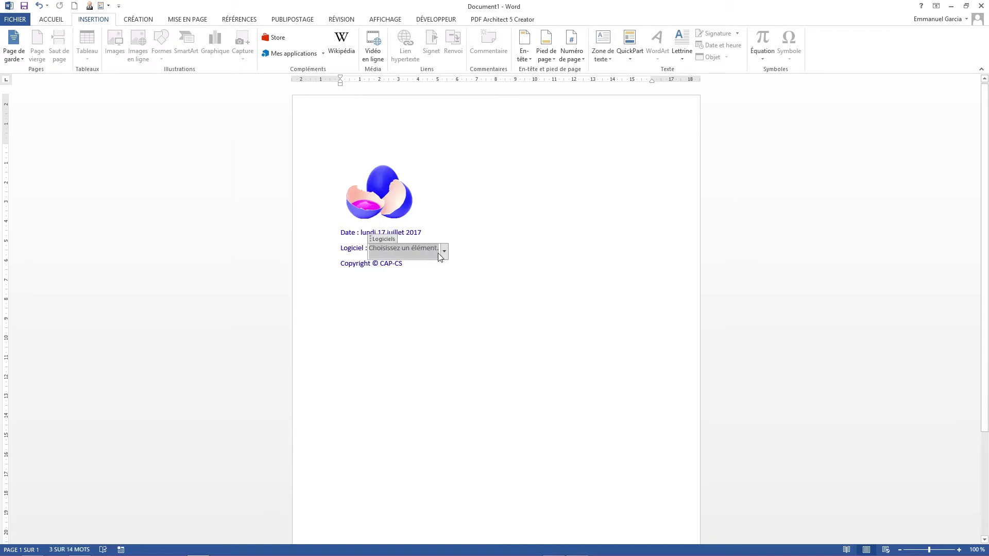
left_click(445, 252)
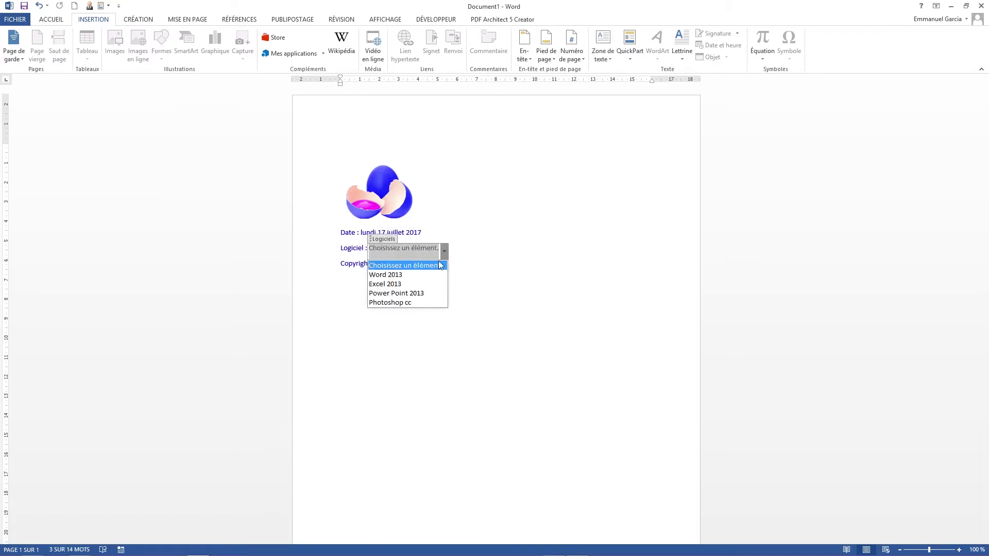
left_click(415, 280)
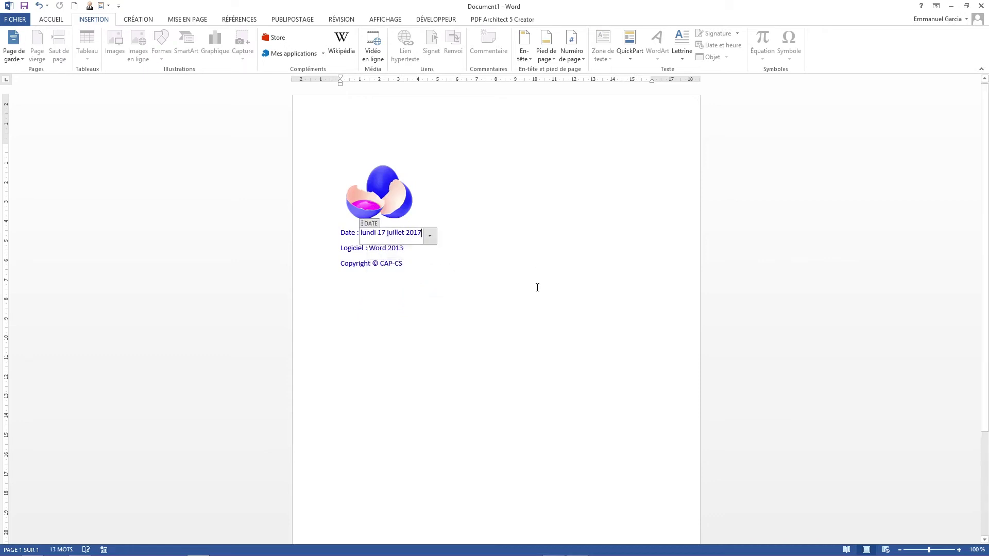
left_click(515, 363)
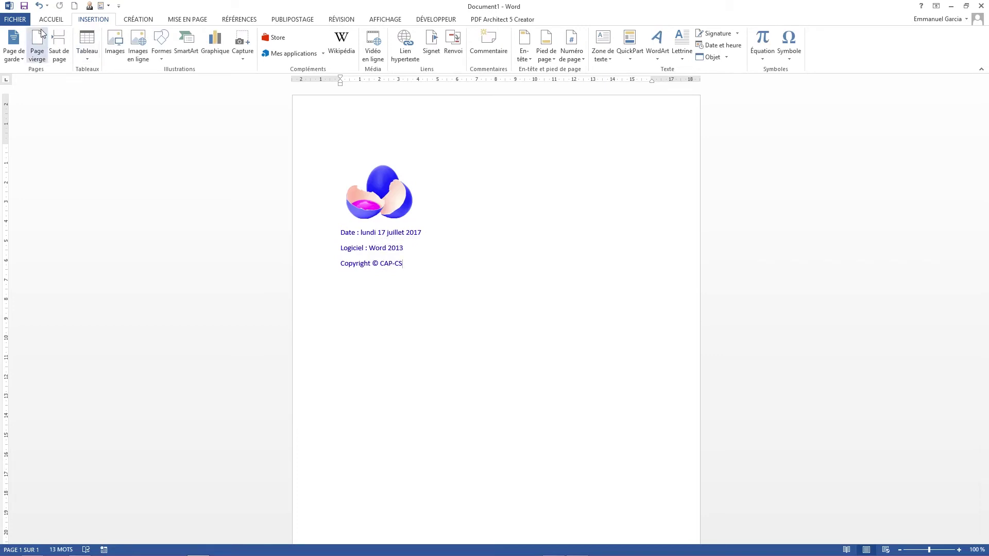
Create a new blank document and insert the LogoTutos QuickPart into it
left_click(15, 20)
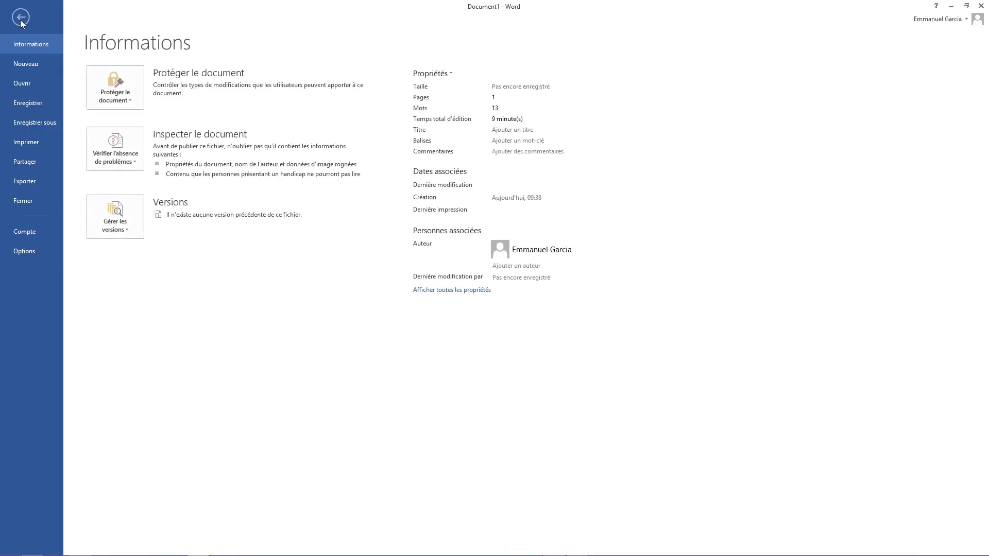
left_click(24, 64)
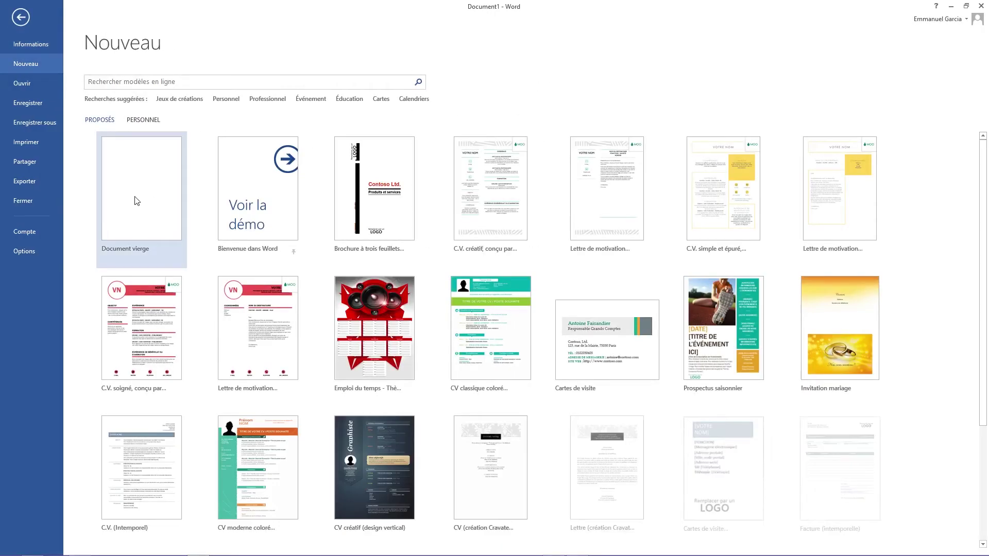
key("Escape")
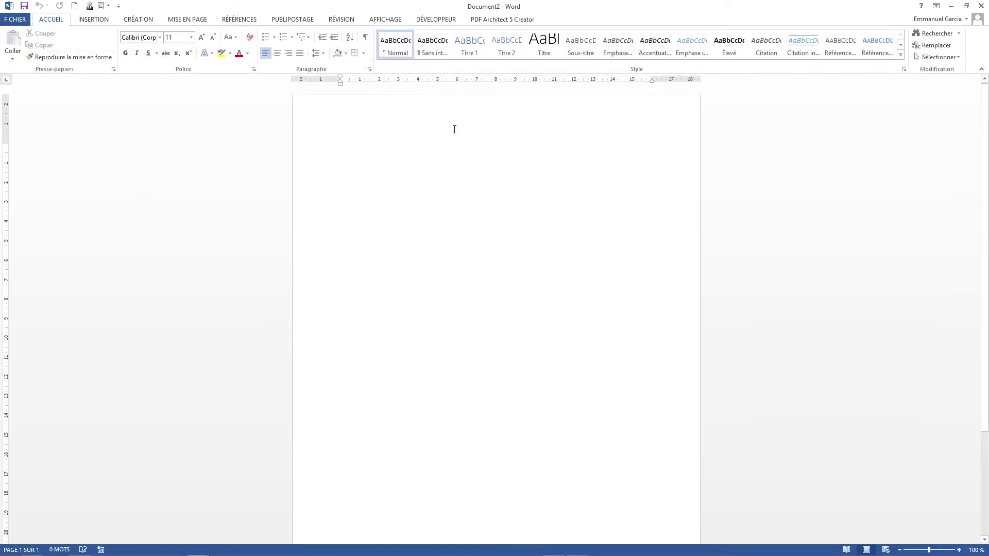
left_click(93, 21)
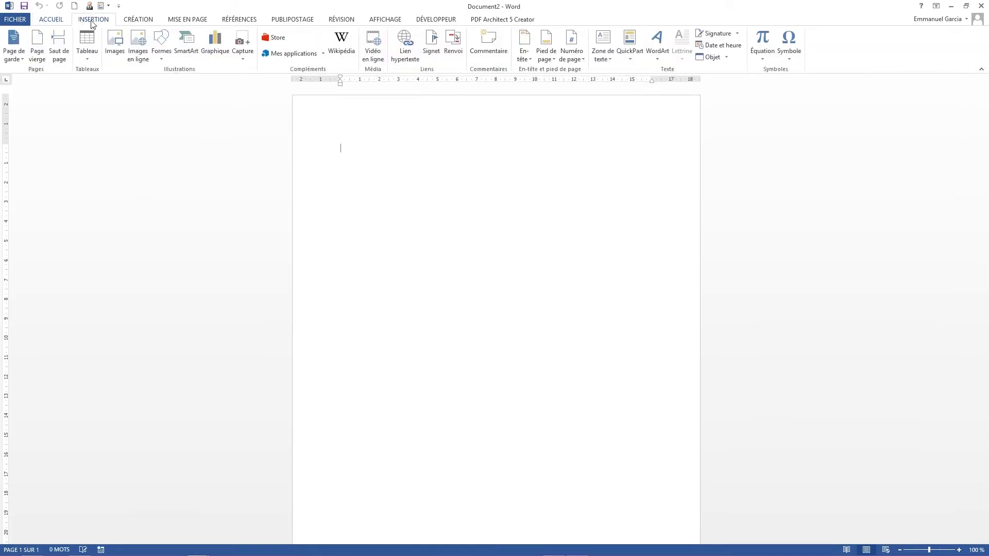
left_click(636, 61)
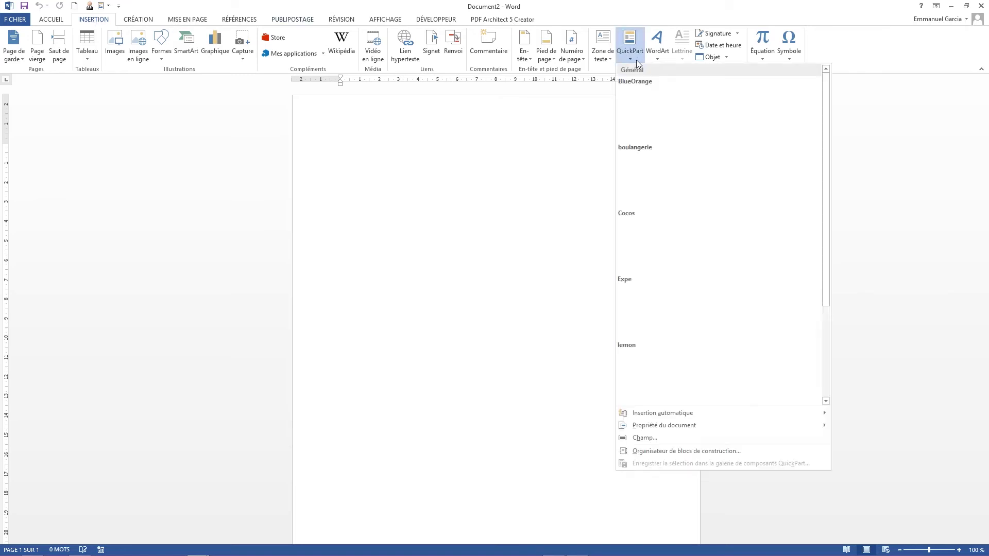
scroll(732, 198, "down", 2)
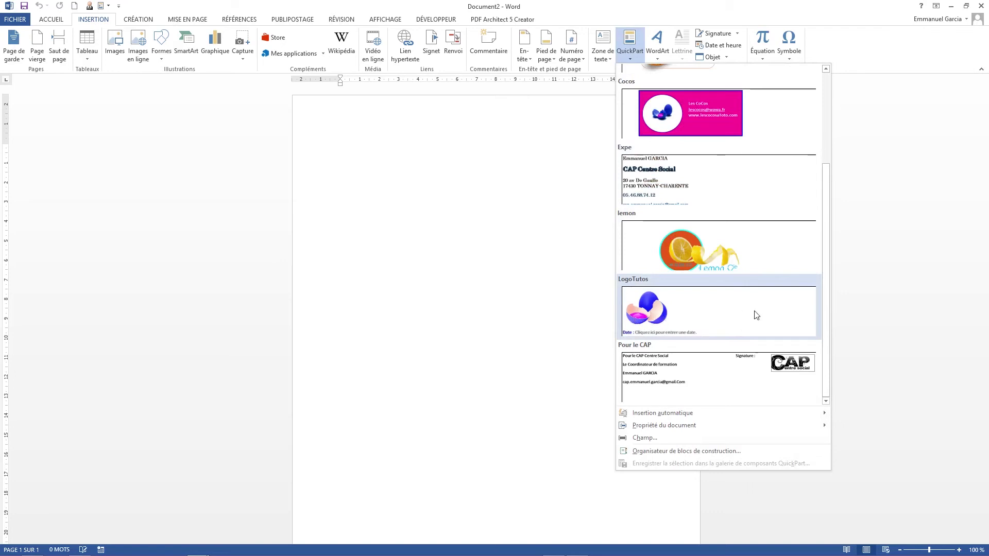
left_click(715, 317)
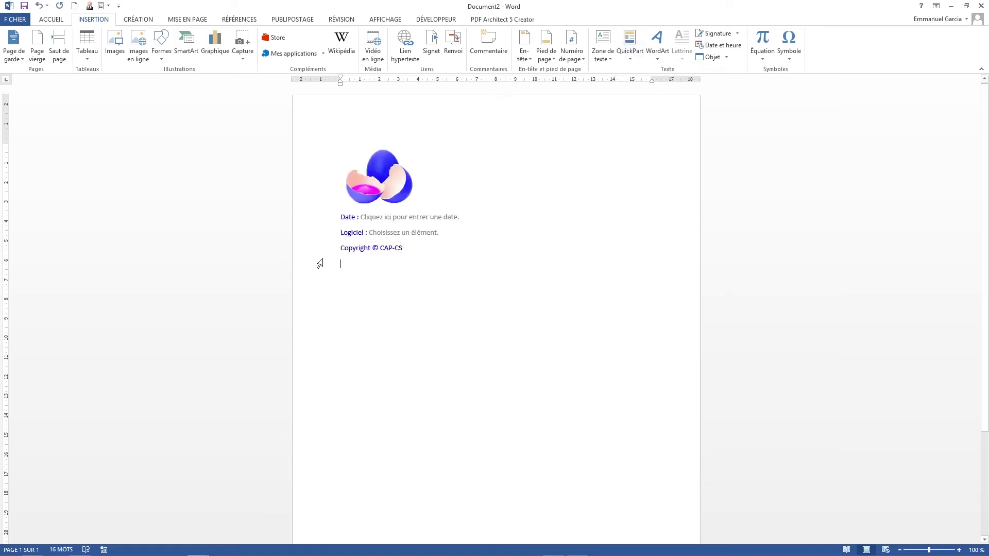
Set the inserted block's date to 21 juillet 2017 and its software to Power Point 2013
left_click(442, 217)
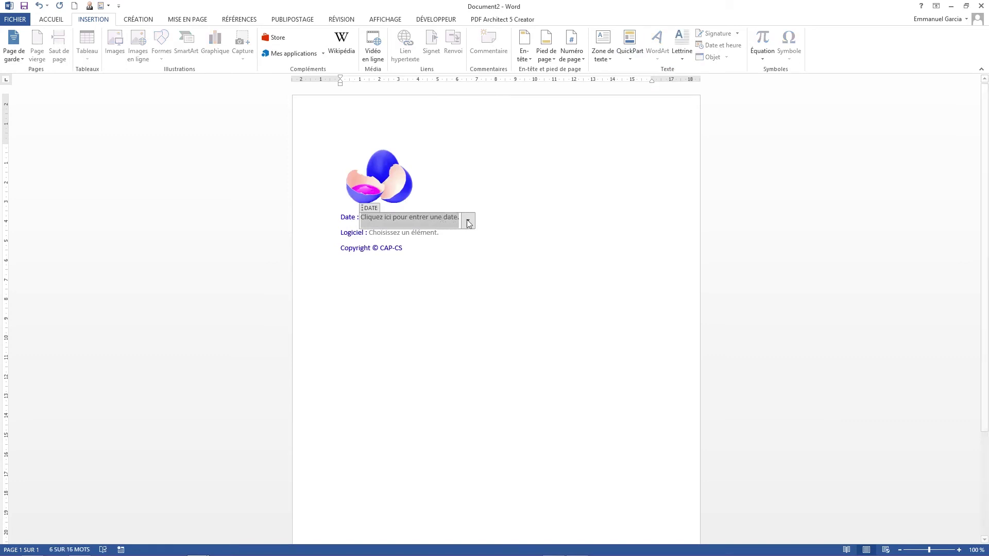
left_click(467, 221)
left_click(438, 308)
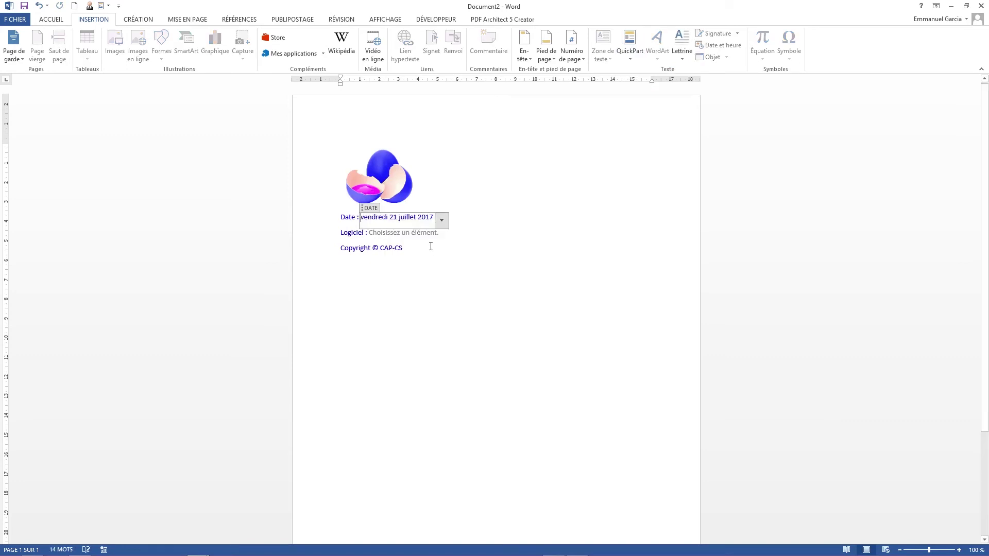
left_click(435, 238)
left_click(444, 237)
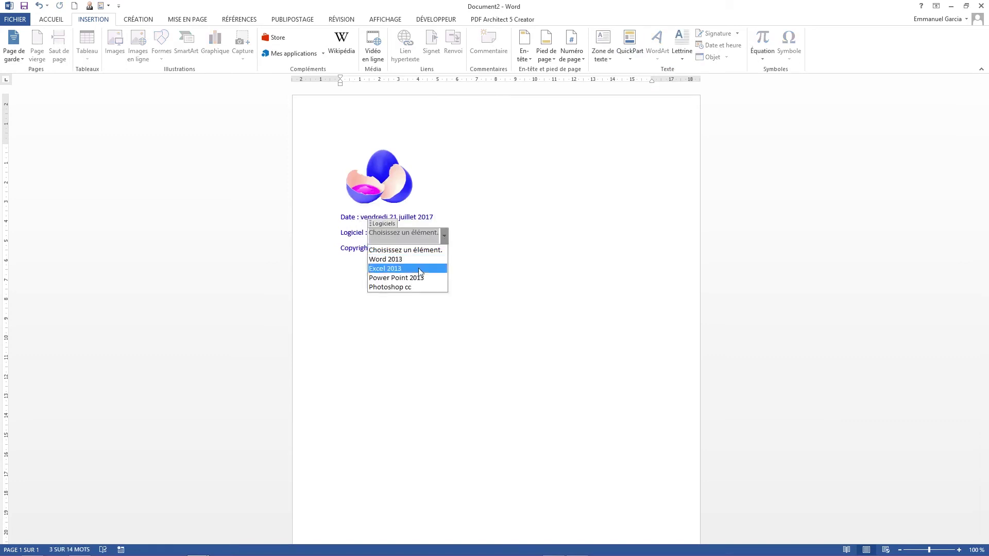
left_click(413, 282)
left_click(513, 284)
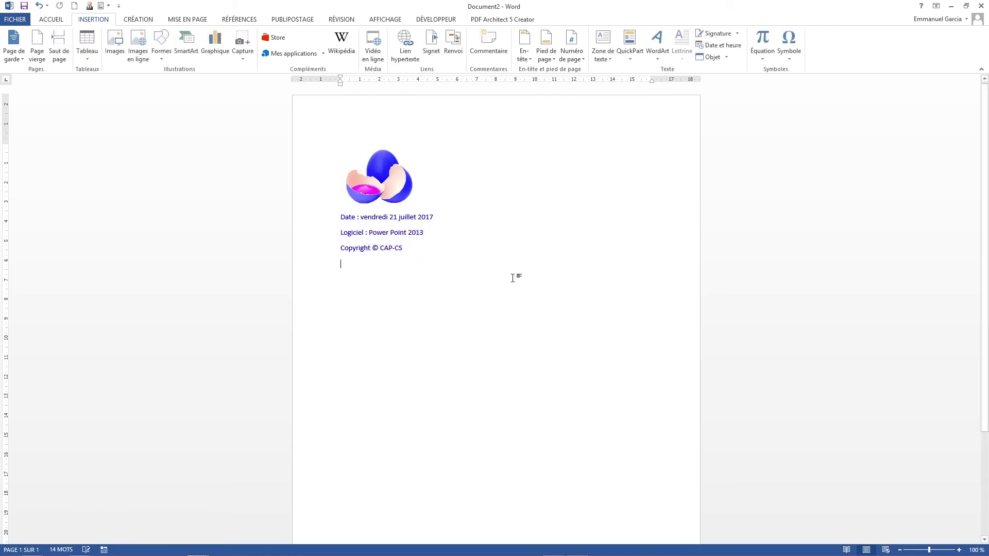